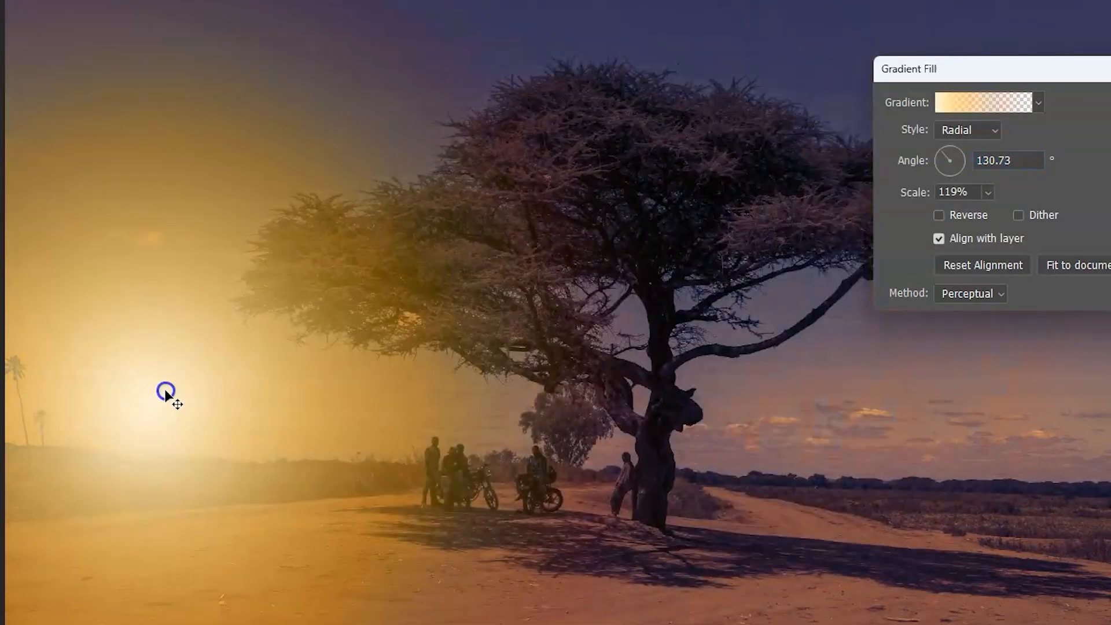
{"action": "key", "text": "Return"}
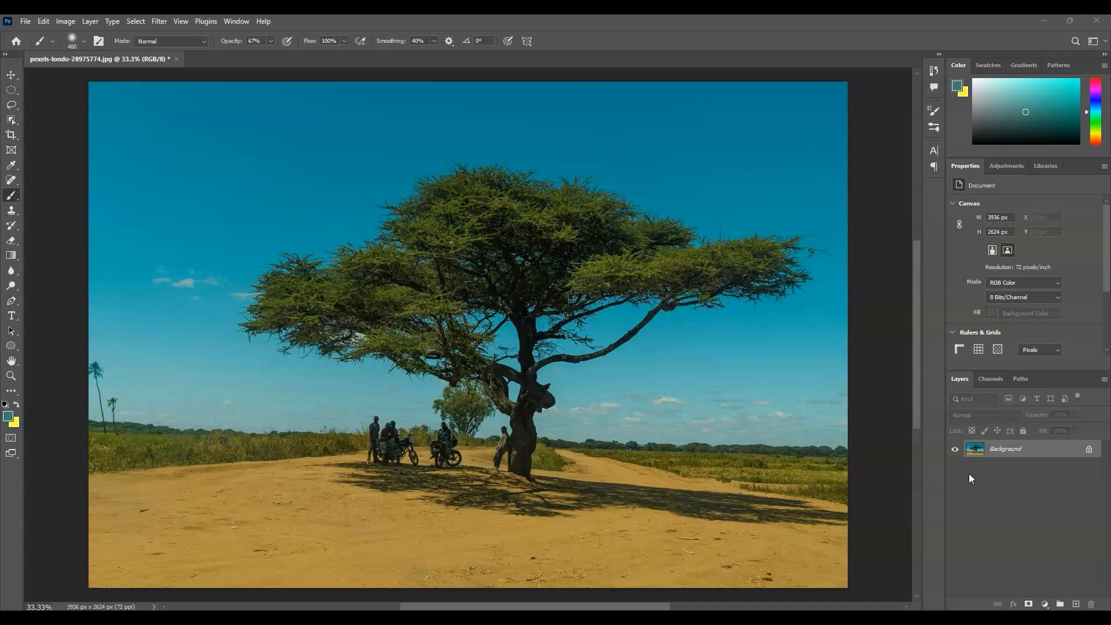
Add a Color Lookup adjustment layer above the background photo and load the LateSunset.3DL 3D LUT.
{"action": "left_click", "coordinate": [1045, 605]}
{"action": "left_click", "coordinate": [1045, 604]}
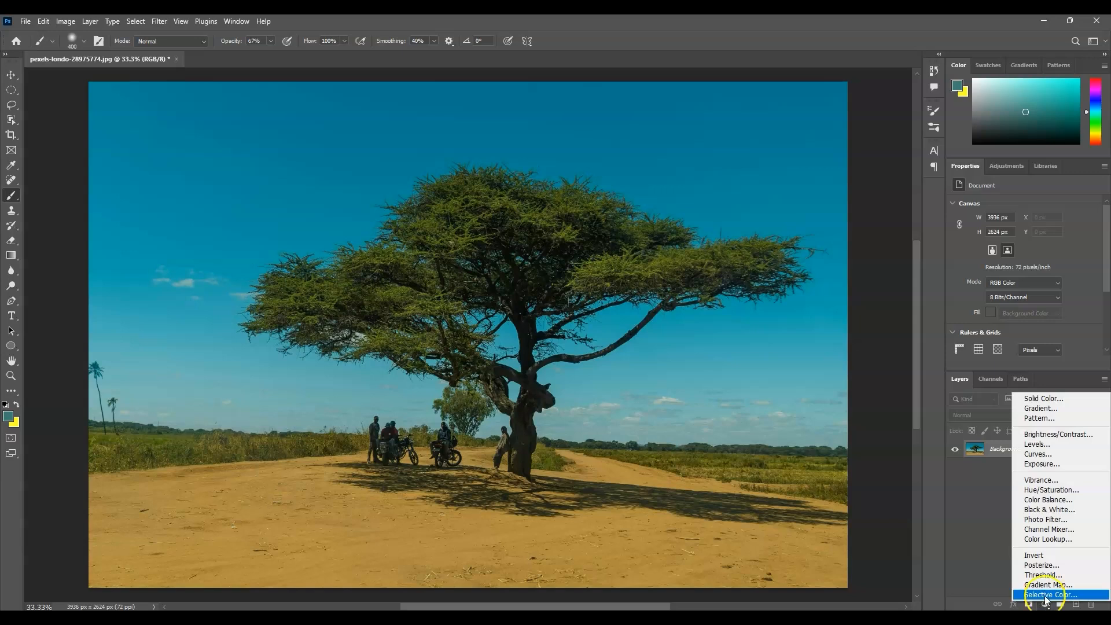
{"action": "left_click", "coordinate": [1054, 539]}
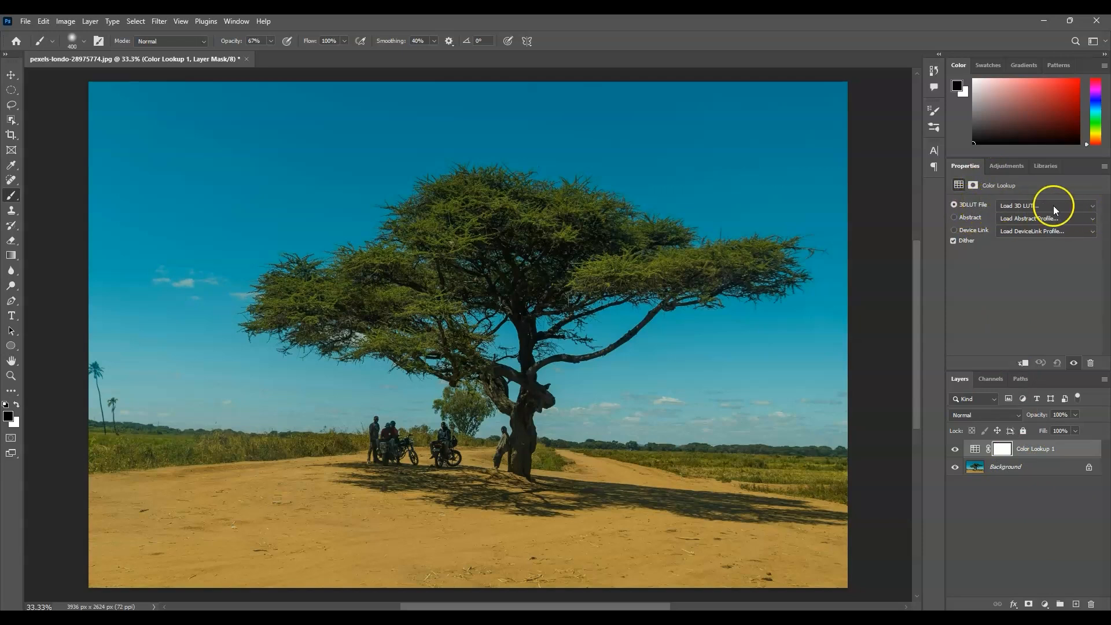
{"action": "left_click", "coordinate": [1091, 206]}
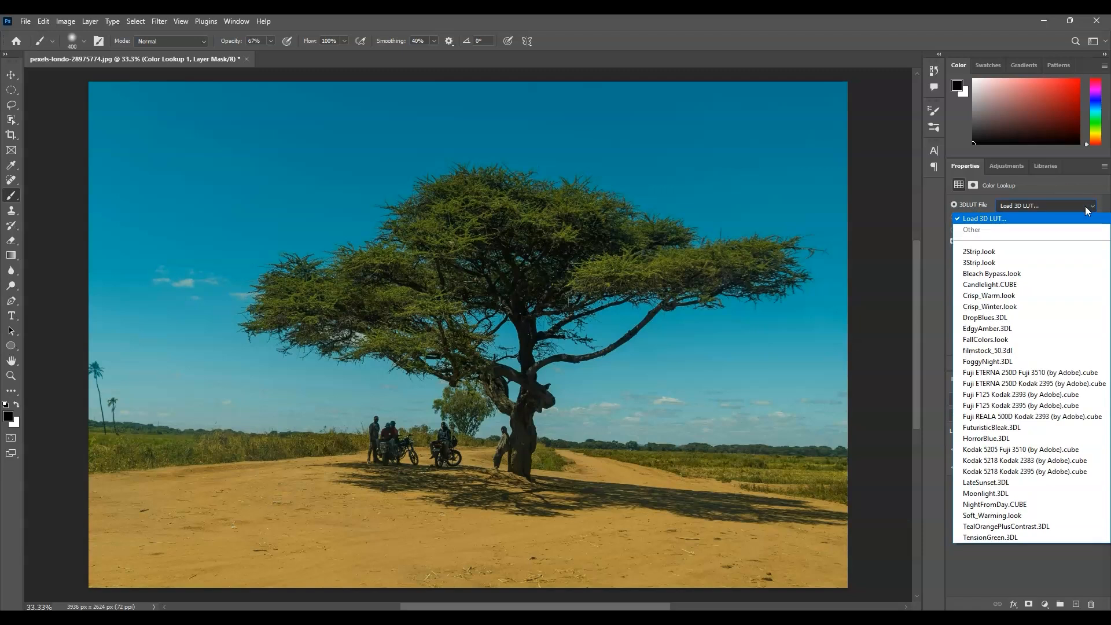
{"action": "left_click", "coordinate": [1025, 485]}
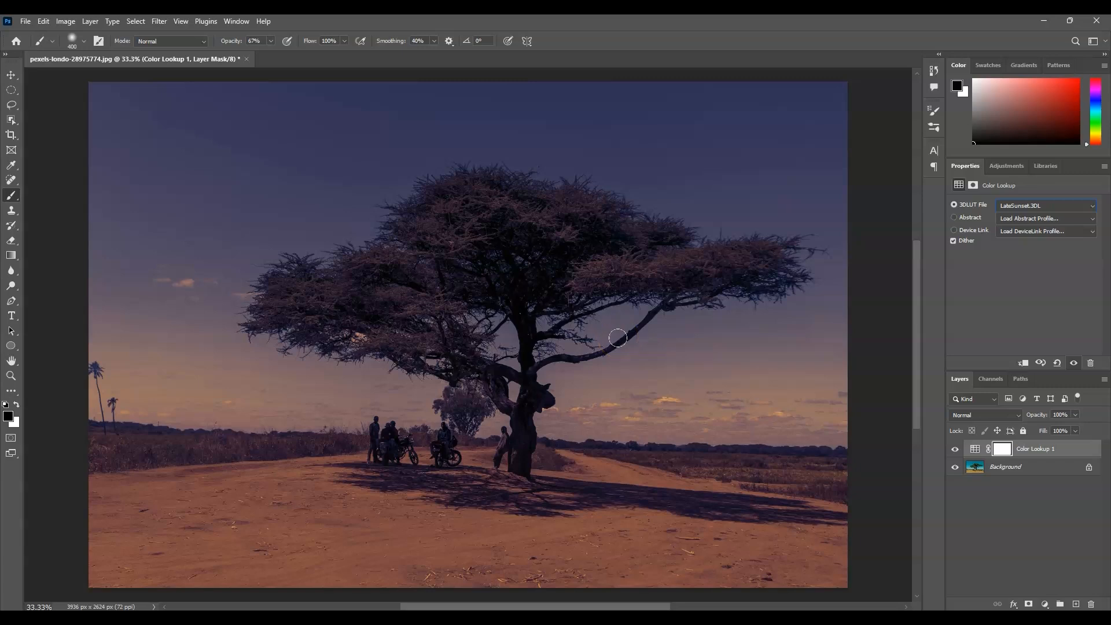
Add a Gradient Fill layer above the Color Lookup layer and set its style to Radial.
{"action": "left_click", "coordinate": [1019, 541]}
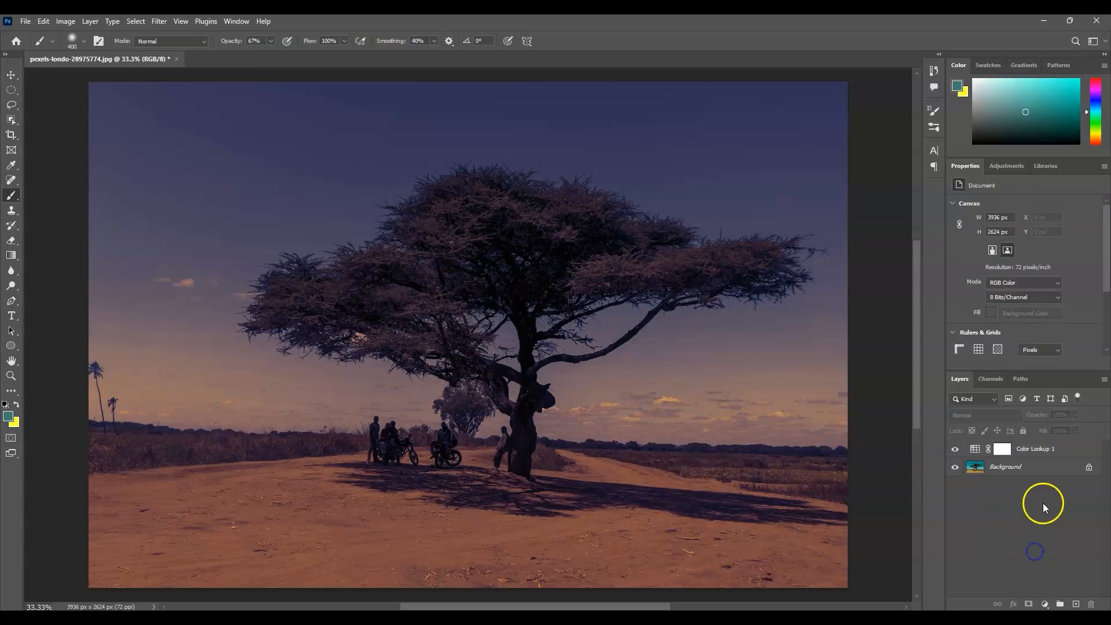
{"action": "left_click", "coordinate": [1039, 451]}
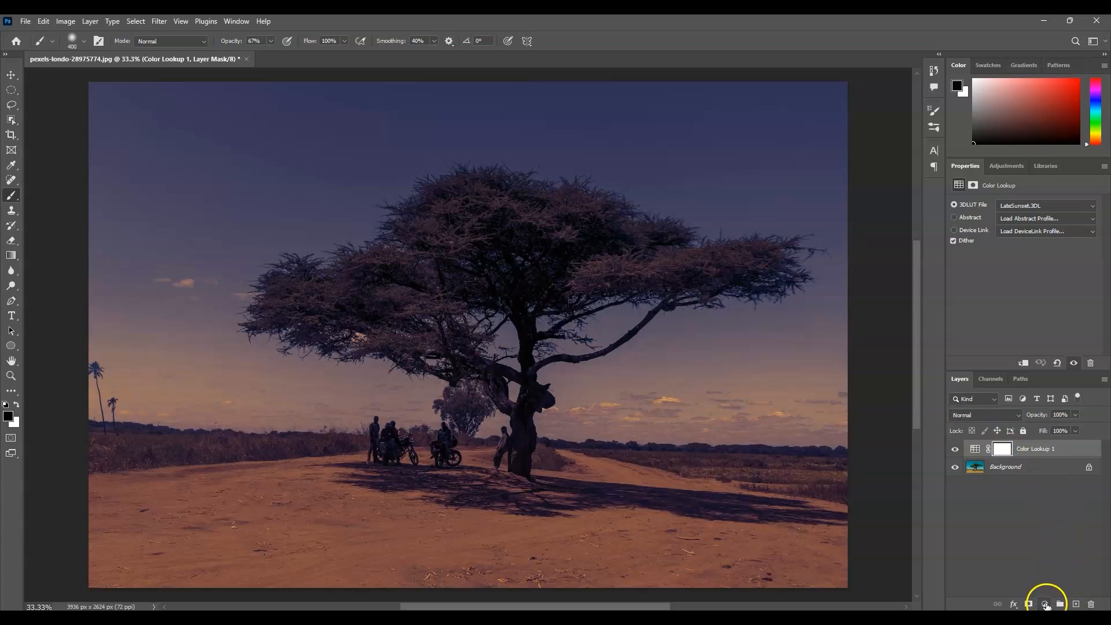
{"action": "left_click", "coordinate": [1046, 604]}
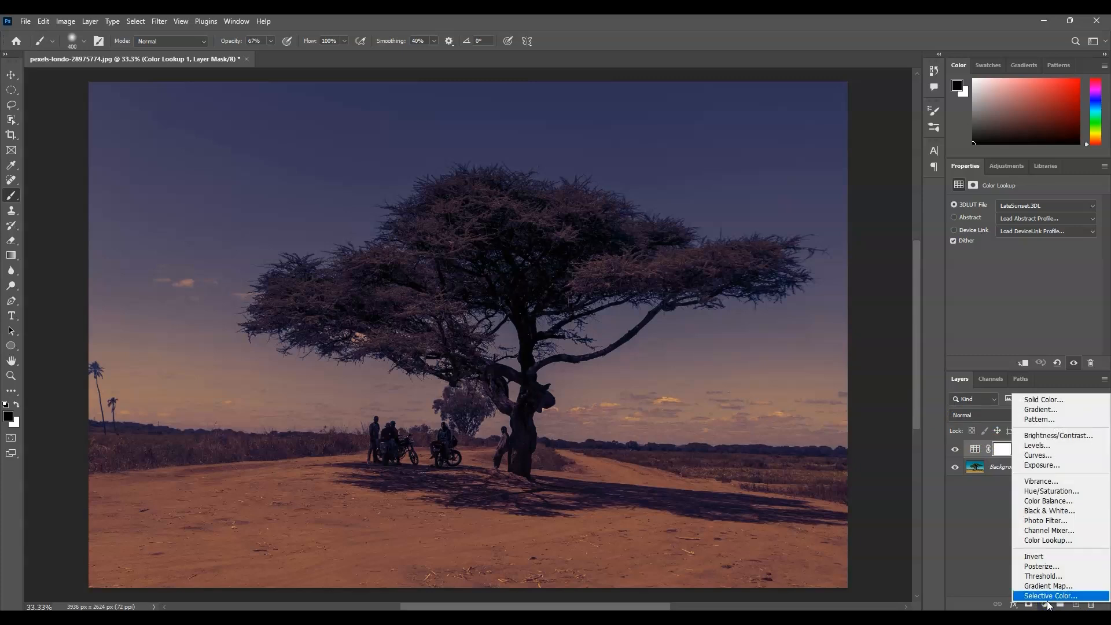
{"action": "left_click", "coordinate": [1075, 413]}
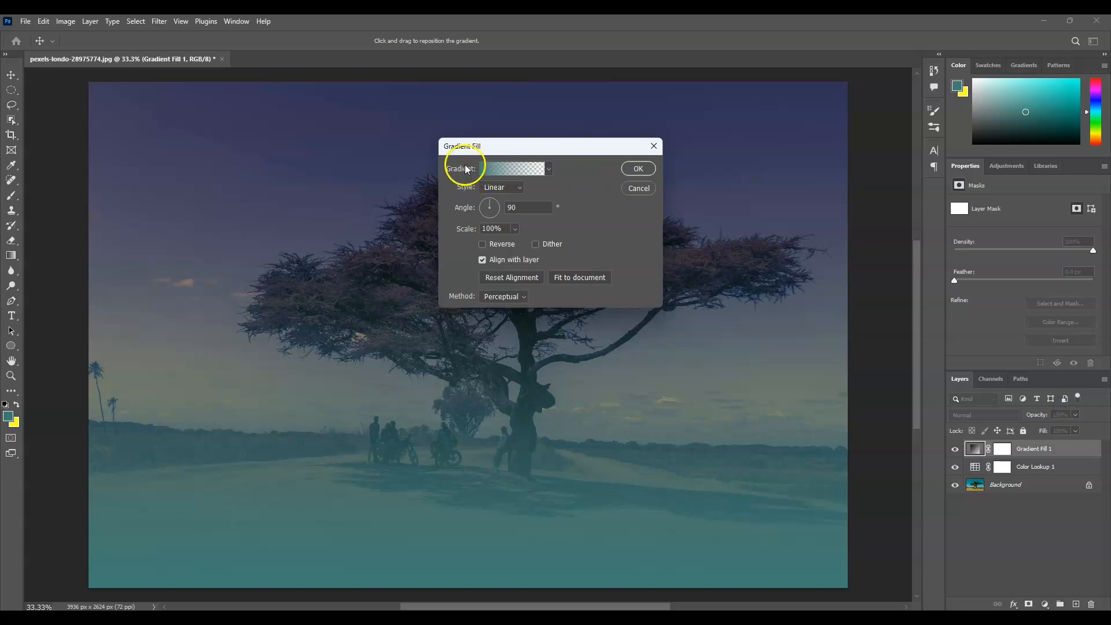
{"action": "left_click", "coordinate": [518, 188]}
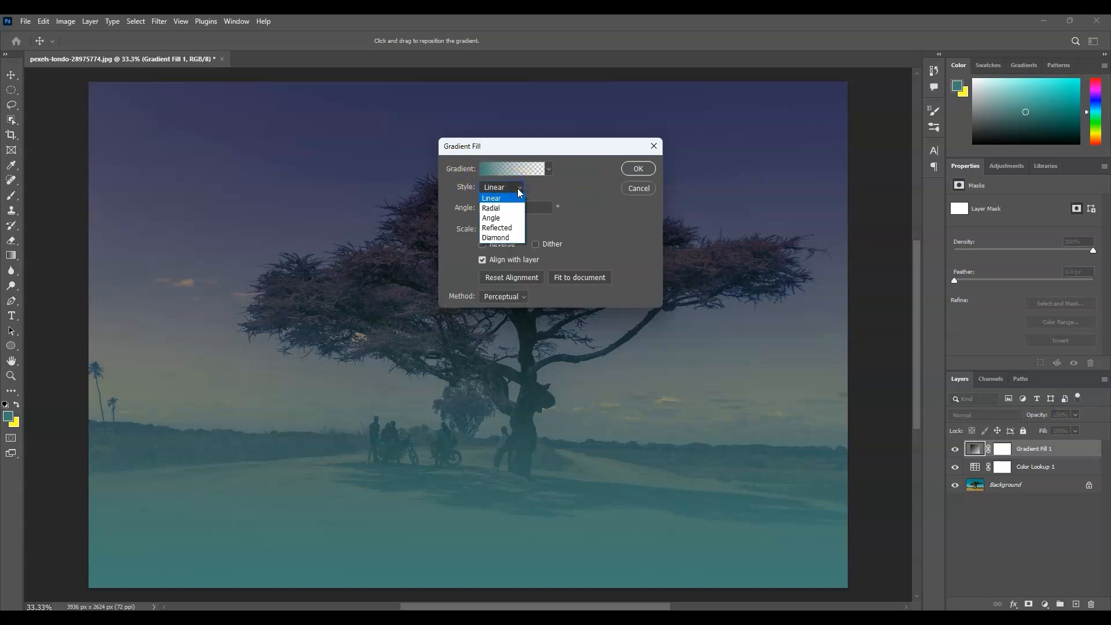
{"action": "left_click", "coordinate": [515, 214]}
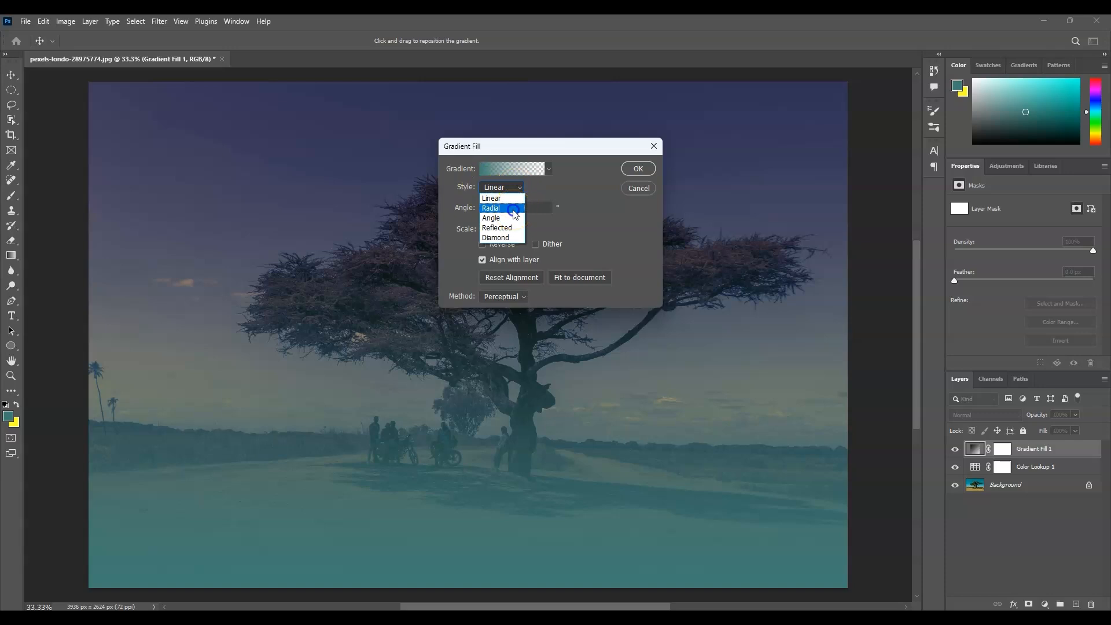
{"action": "left_click", "coordinate": [515, 214]}
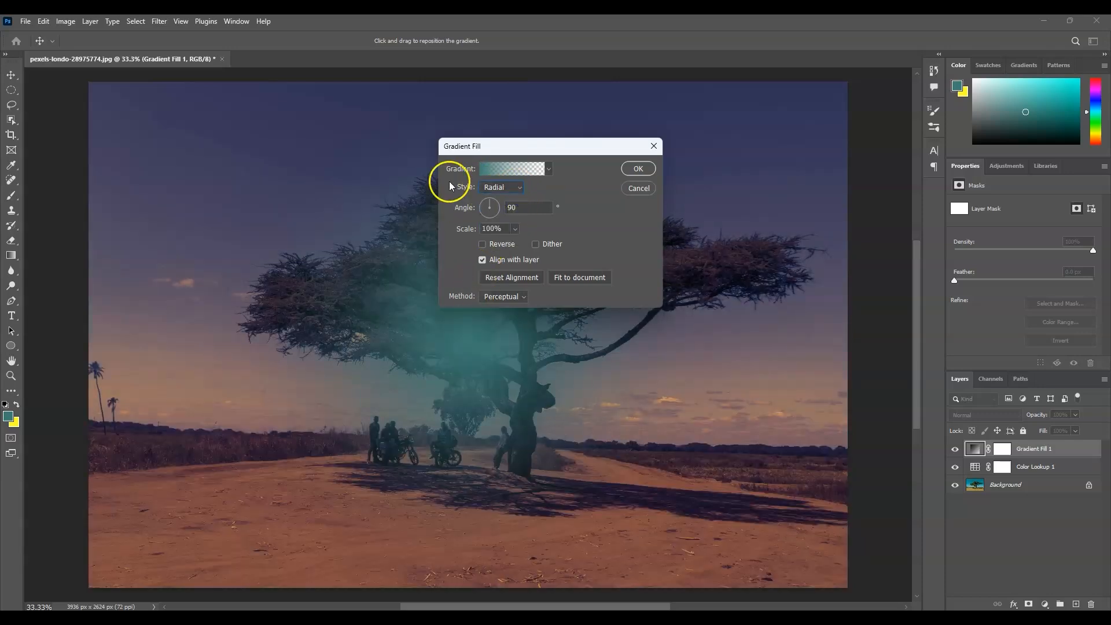
Edit the fill's gradient and recolour its starting colour stop to pale cream, fff2d4.
{"action": "left_click", "coordinate": [506, 172]}
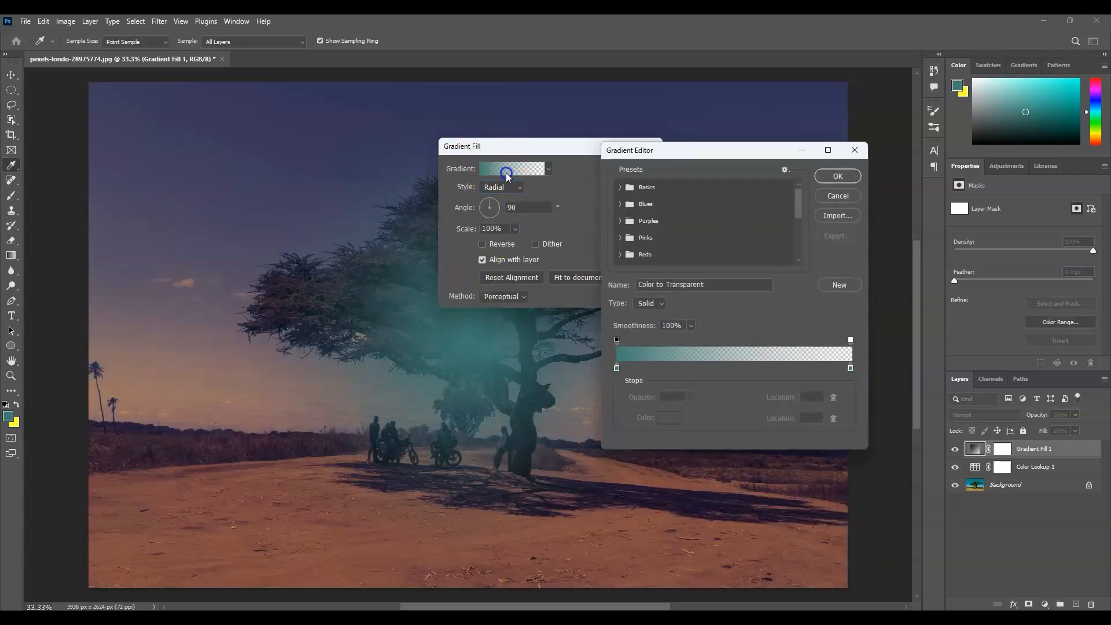
{"action": "left_click", "coordinate": [616, 369]}
{"action": "left_click", "coordinate": [670, 417]}
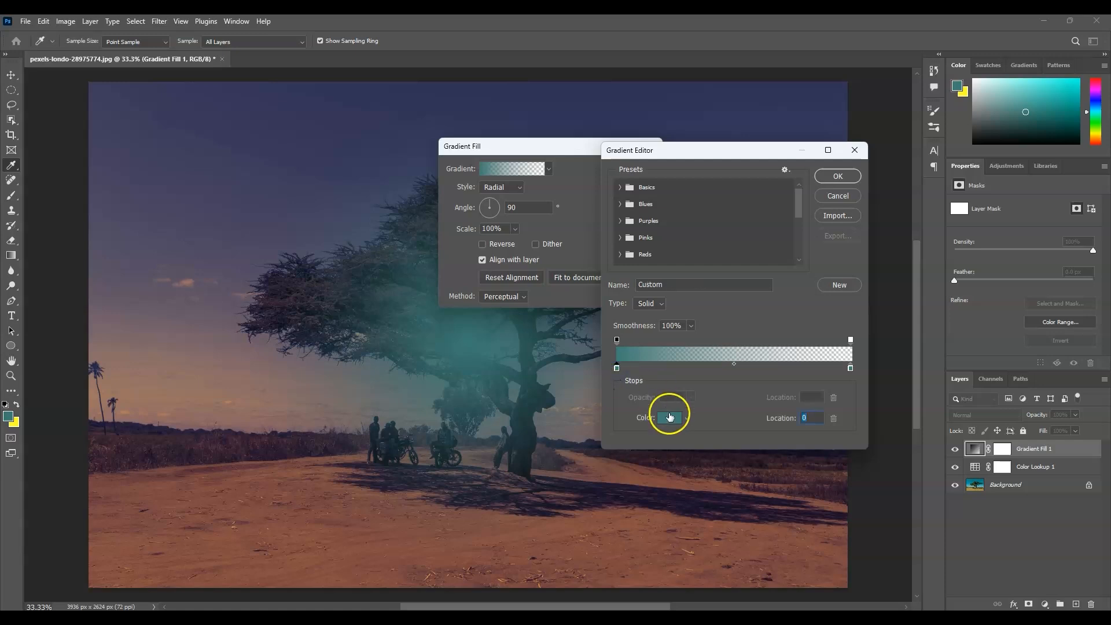
{"action": "left_click_drag", "start_coordinate": [824, 317], "coordinate": [825, 331]}
{"action": "left_click_drag", "start_coordinate": [726, 246], "coordinate": [686, 188]}
{"action": "left_click", "coordinate": [685, 201]}
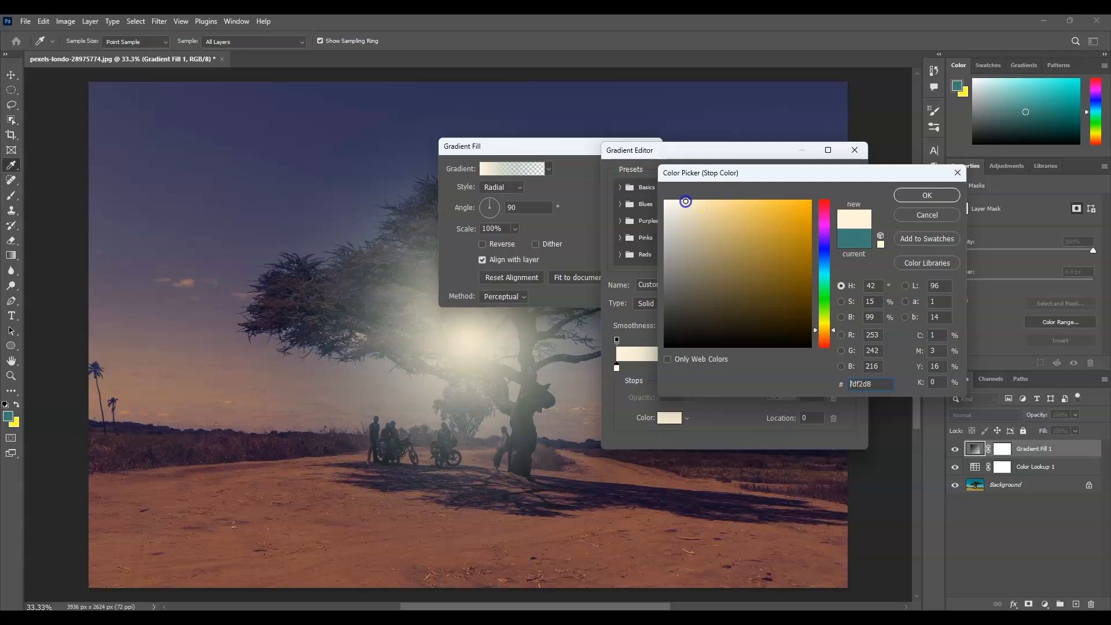
{"action": "left_click", "coordinate": [689, 199]}
{"action": "left_click", "coordinate": [926, 196]}
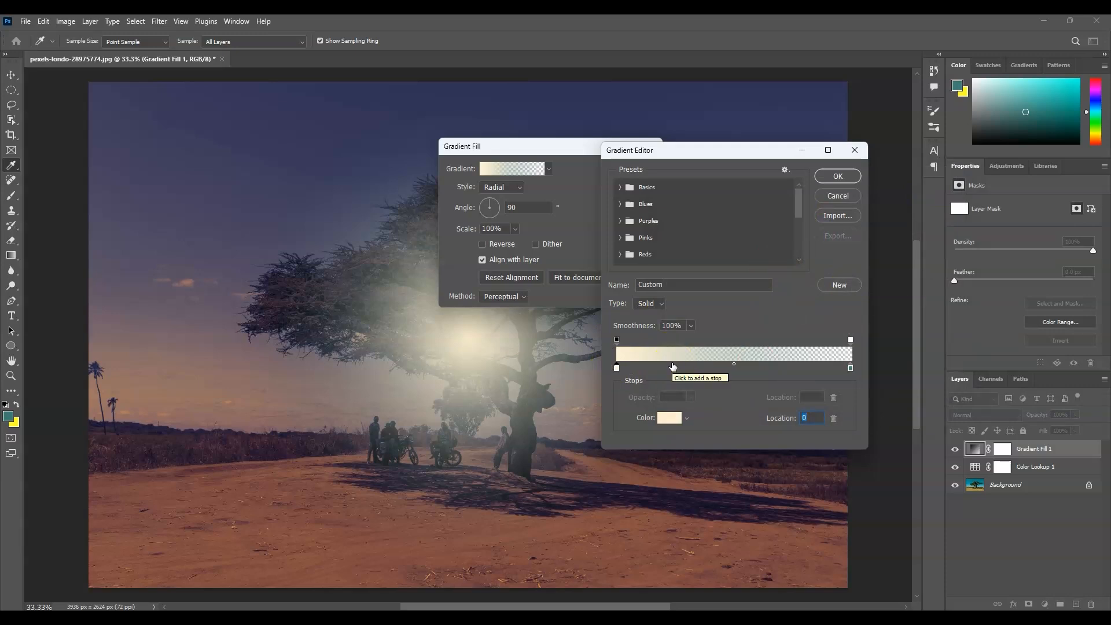
Add a colour stop at location 23% of the gradient and make it light golden yellow, ffd266.
{"action": "left_click", "coordinate": [672, 367]}
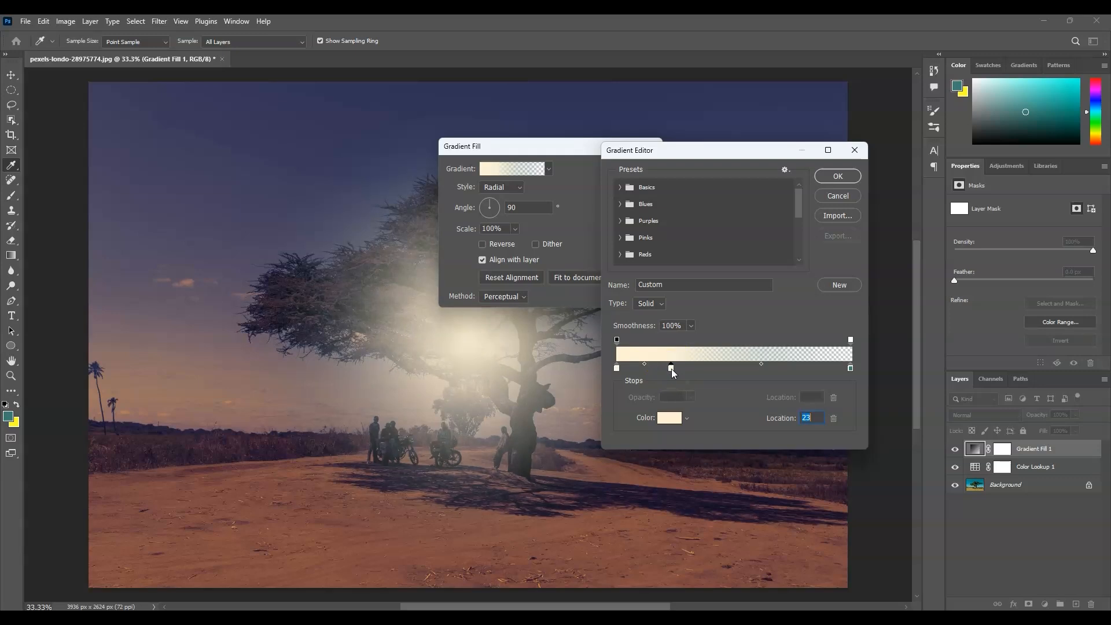
{"action": "left_click", "coordinate": [669, 417]}
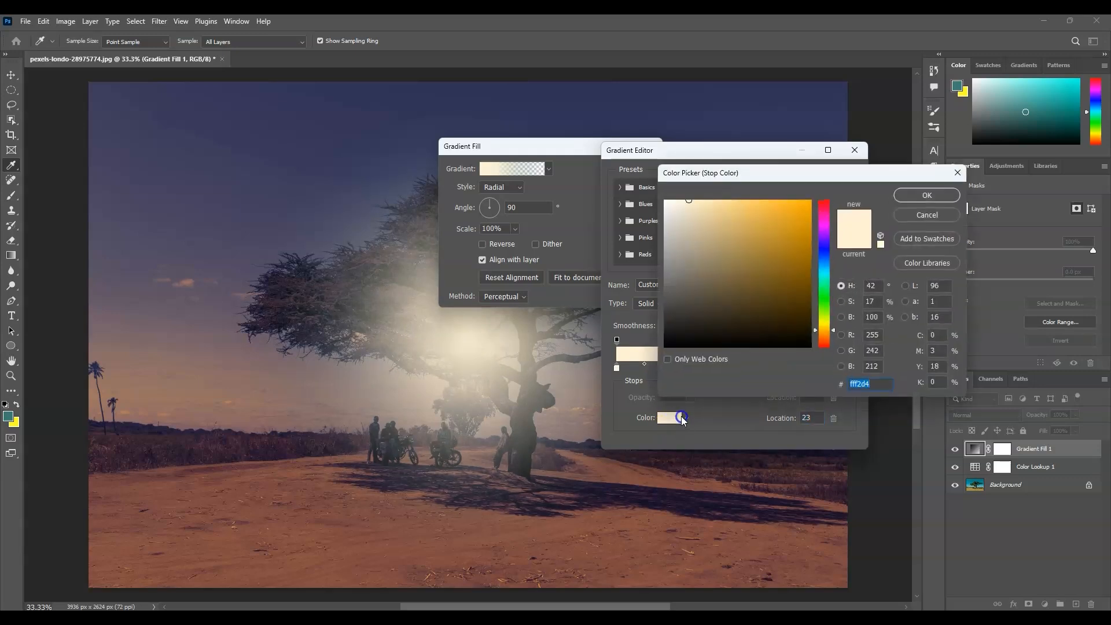
{"action": "left_click_drag", "start_coordinate": [730, 217], "coordinate": [751, 201]}
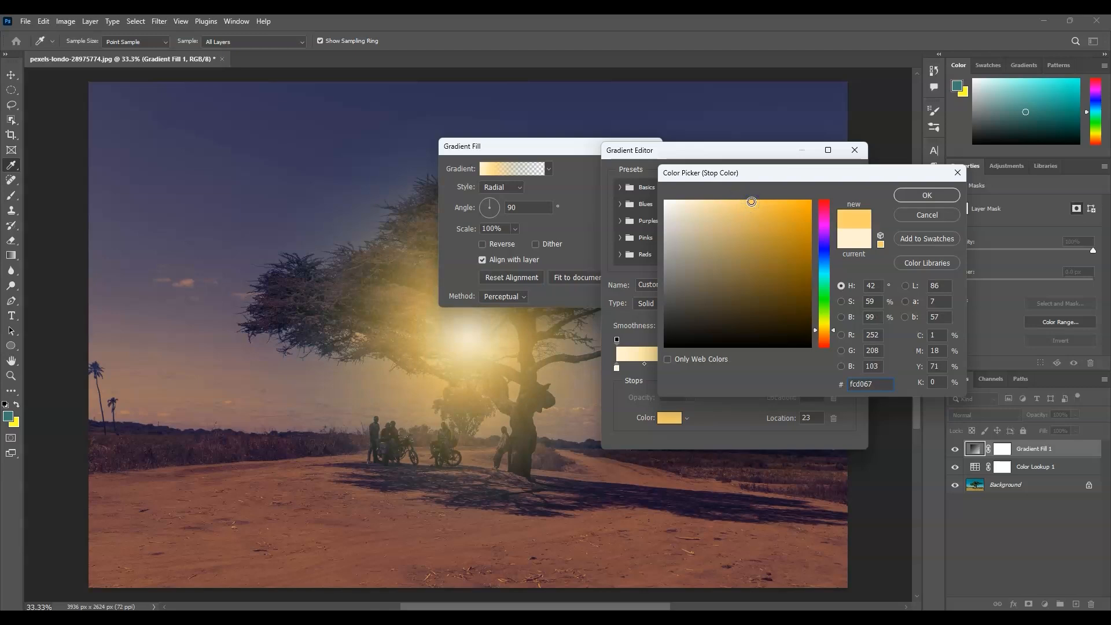
{"action": "left_click", "coordinate": [943, 195]}
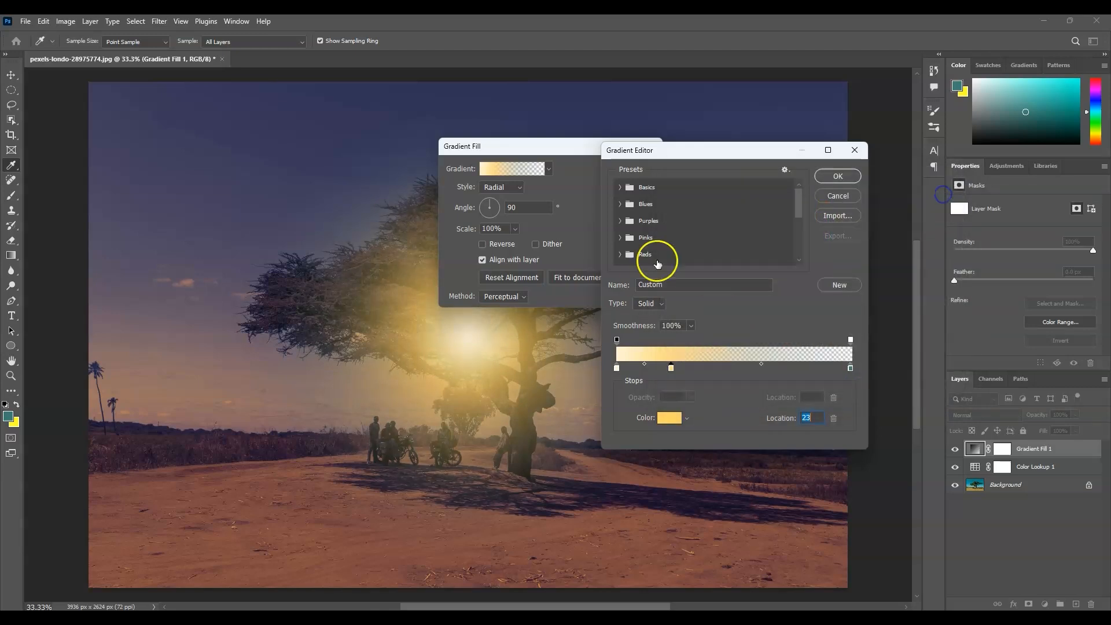
Add a colour stop at location 44% of the gradient and make it saturated orange-yellow, ffb400.
{"action": "left_click", "coordinate": [717, 366]}
{"action": "left_click", "coordinate": [674, 420]}
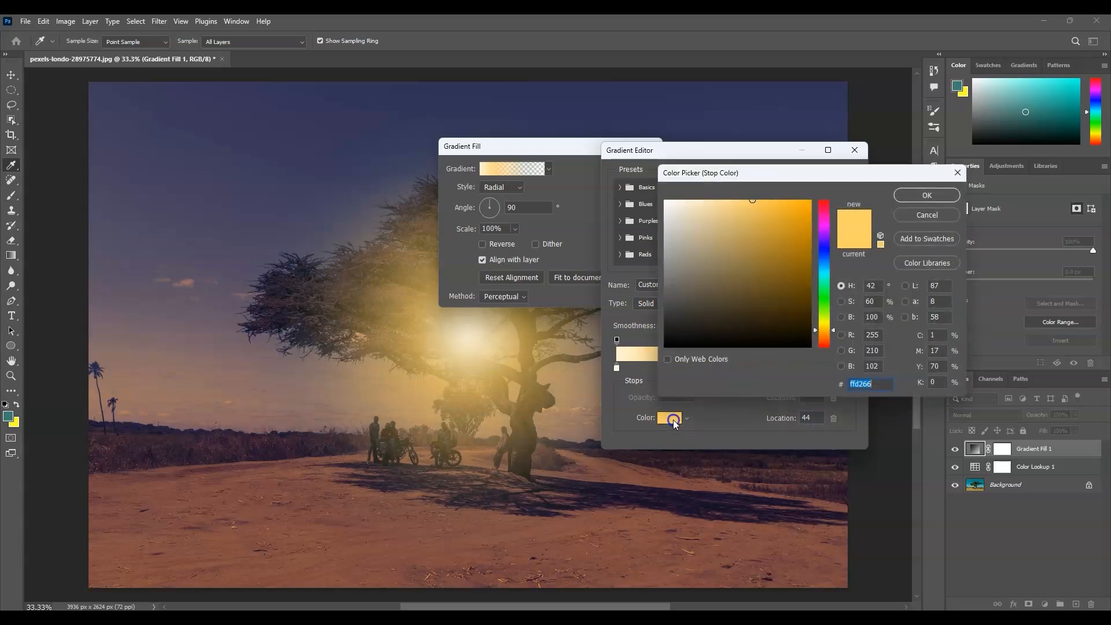
{"action": "left_click_drag", "start_coordinate": [758, 219], "coordinate": [843, 194]}
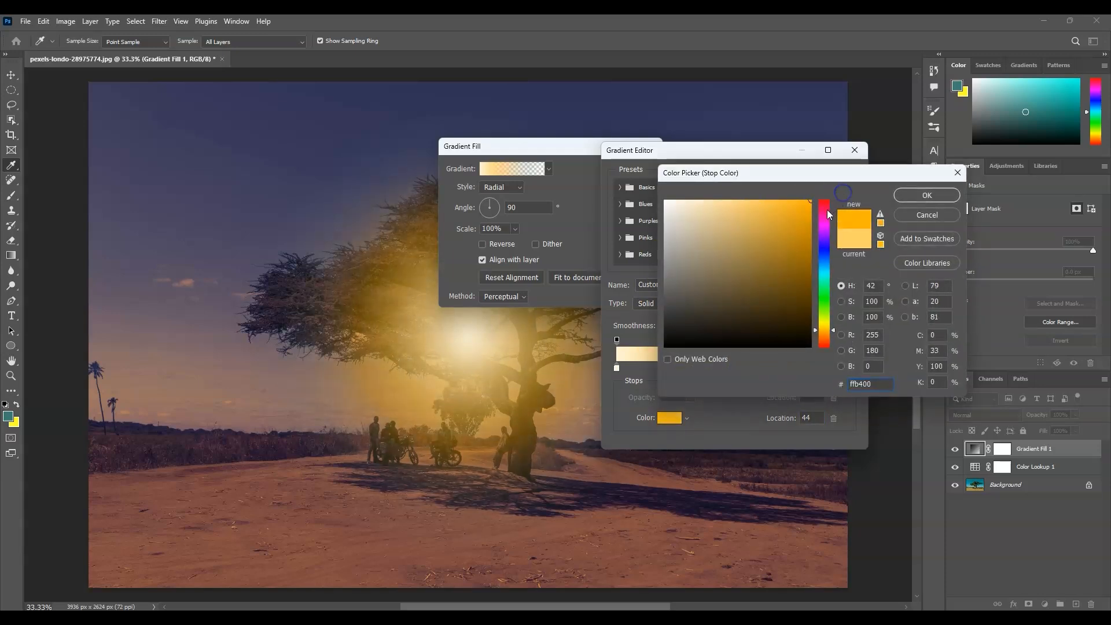
{"action": "left_click", "coordinate": [940, 196]}
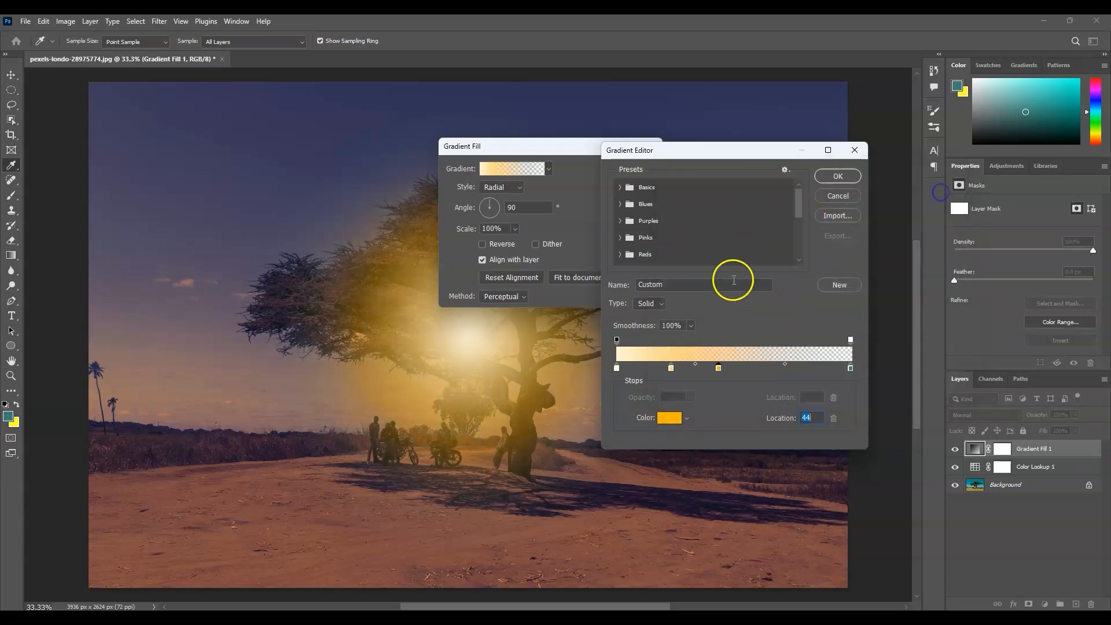
Add a colour stop at location 60% of the gradient and give it a slightly darker amber.
{"action": "left_click", "coordinate": [758, 367]}
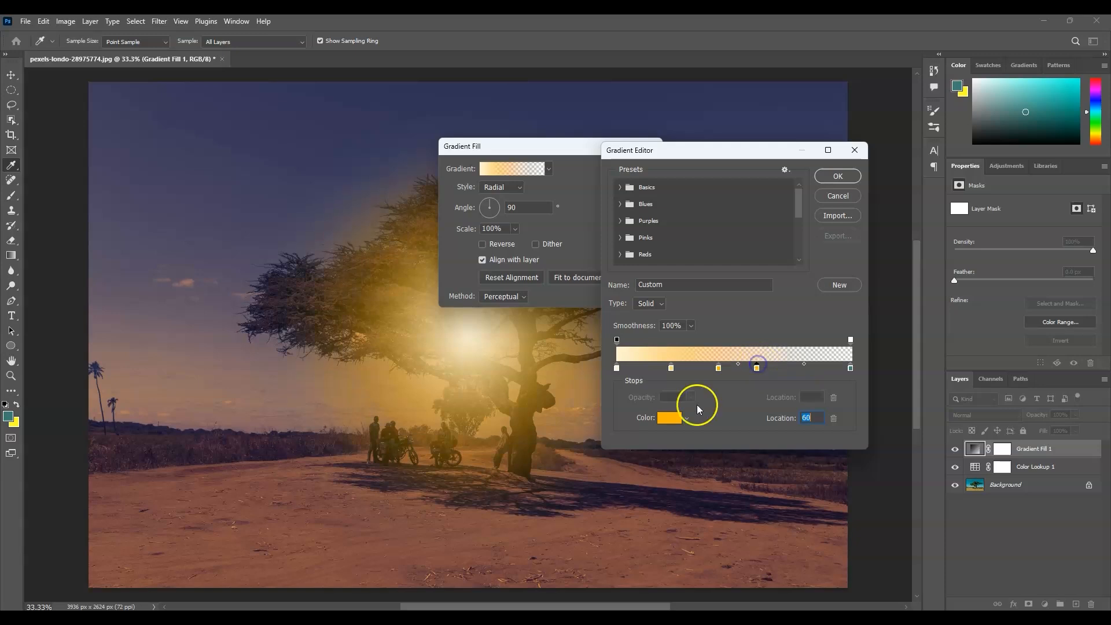
{"action": "left_click", "coordinate": [670, 417]}
{"action": "mouse_move", "coordinate": [794, 222]}
{"action": "left_mouse_down"}
{"action": "mouse_move", "coordinate": [806, 232]}
{"action": "mouse_move", "coordinate": [811, 220]}
{"action": "mouse_move", "coordinate": [794, 224]}
{"action": "left_mouse_up"}
{"action": "left_click", "coordinate": [933, 192]}
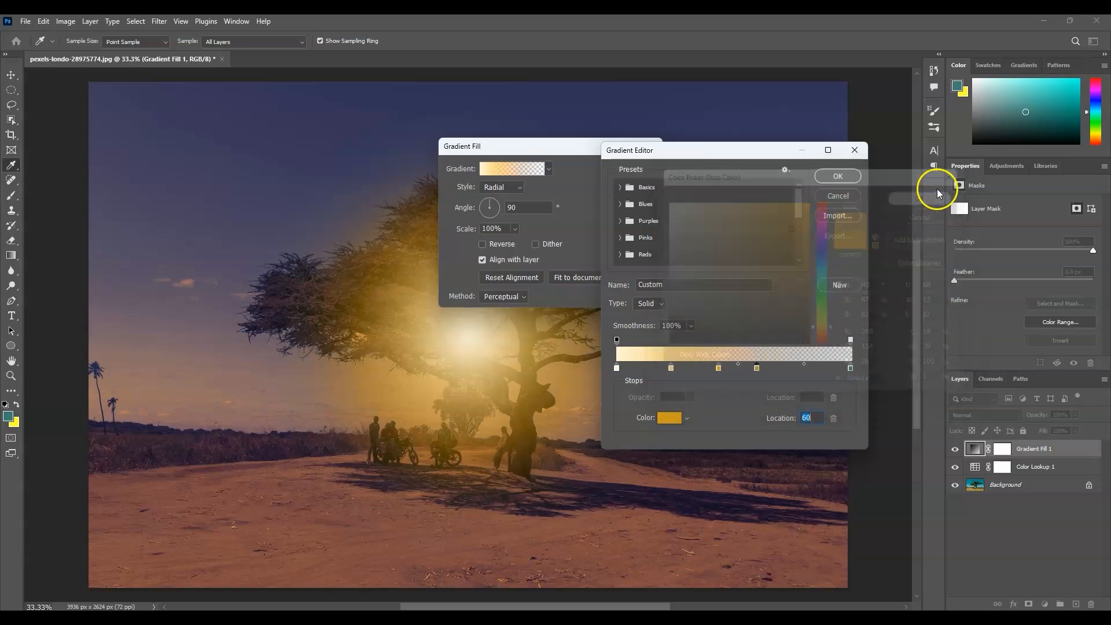
Add a colour stop at location 77% of the gradient and make it bright red-orange, ff4310.
{"action": "left_click", "coordinate": [798, 367]}
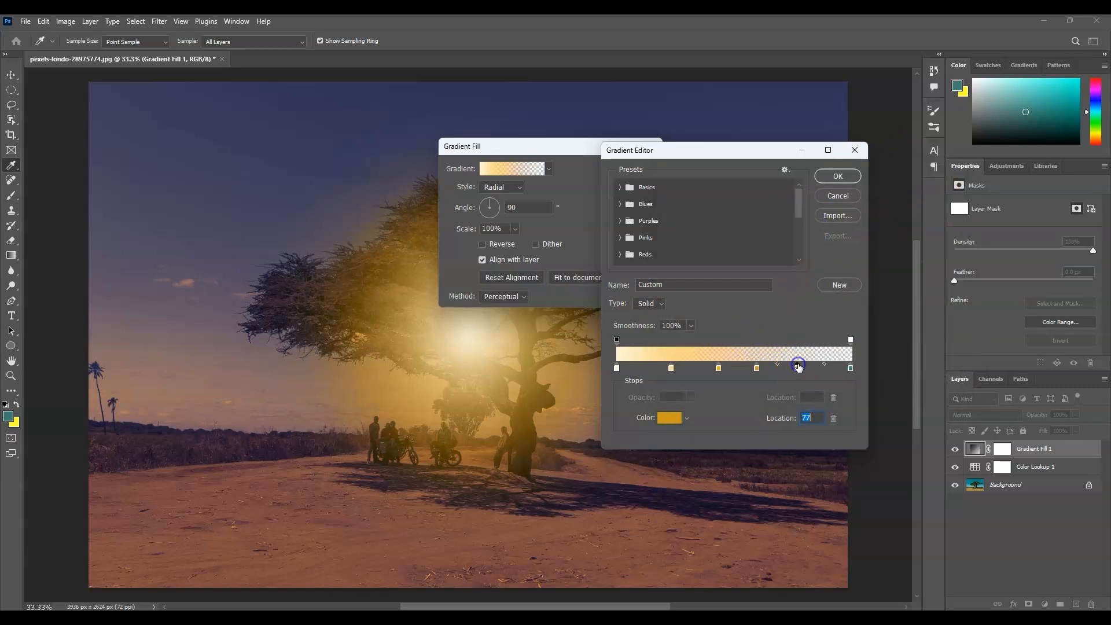
{"action": "left_click", "coordinate": [757, 413]}
{"action": "left_click", "coordinate": [675, 422]}
{"action": "left_click", "coordinate": [823, 334]}
{"action": "left_click_drag", "start_coordinate": [825, 338], "coordinate": [826, 342]}
{"action": "left_click_drag", "start_coordinate": [776, 284], "coordinate": [804, 193]}
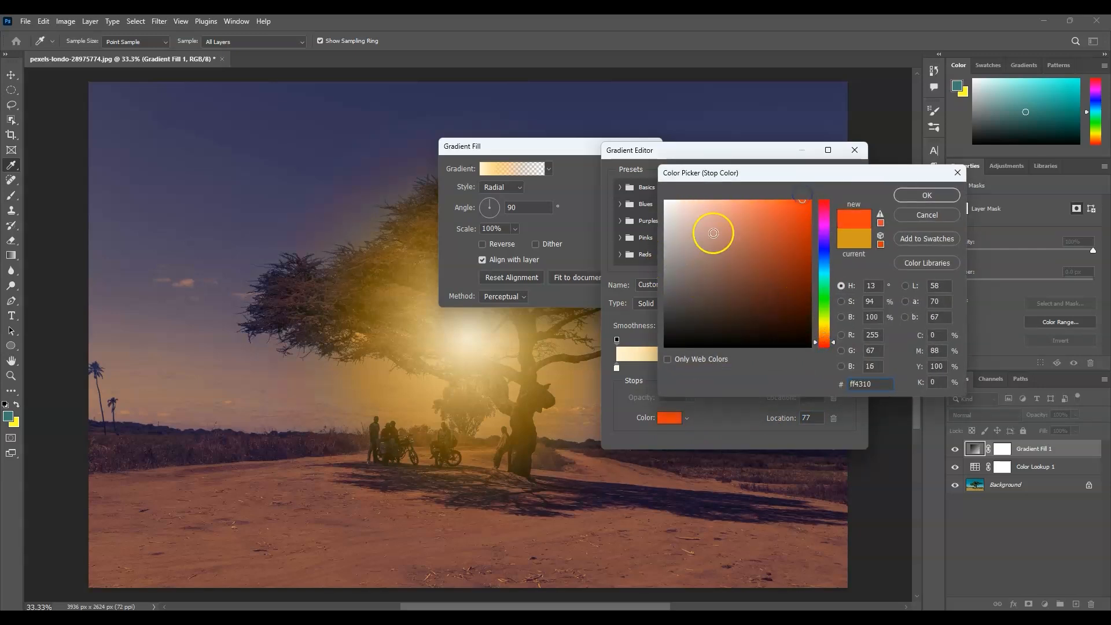
{"action": "left_click", "coordinate": [937, 197]}
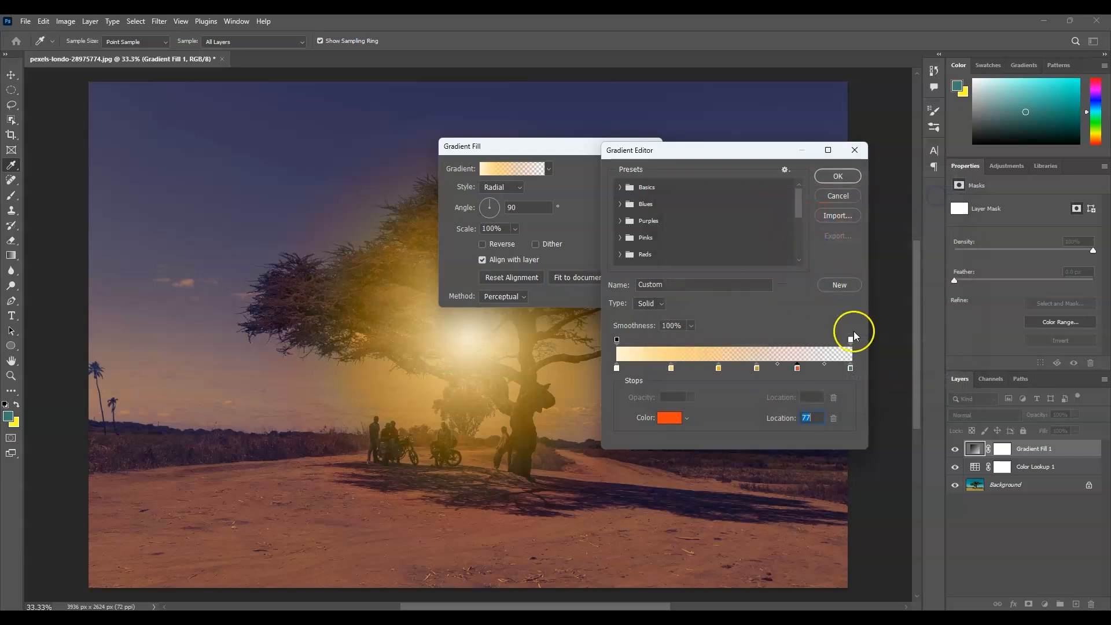
Recolour the gradient's end colour stop at location 100% to neutral grey, 727272.
{"action": "left_click", "coordinate": [850, 368]}
{"action": "left_click", "coordinate": [670, 418]}
{"action": "mouse_move", "coordinate": [784, 266]}
{"action": "left_mouse_down"}
{"action": "mouse_move", "coordinate": [695, 287]}
{"action": "mouse_move", "coordinate": [657, 281]}
{"action": "left_mouse_up"}
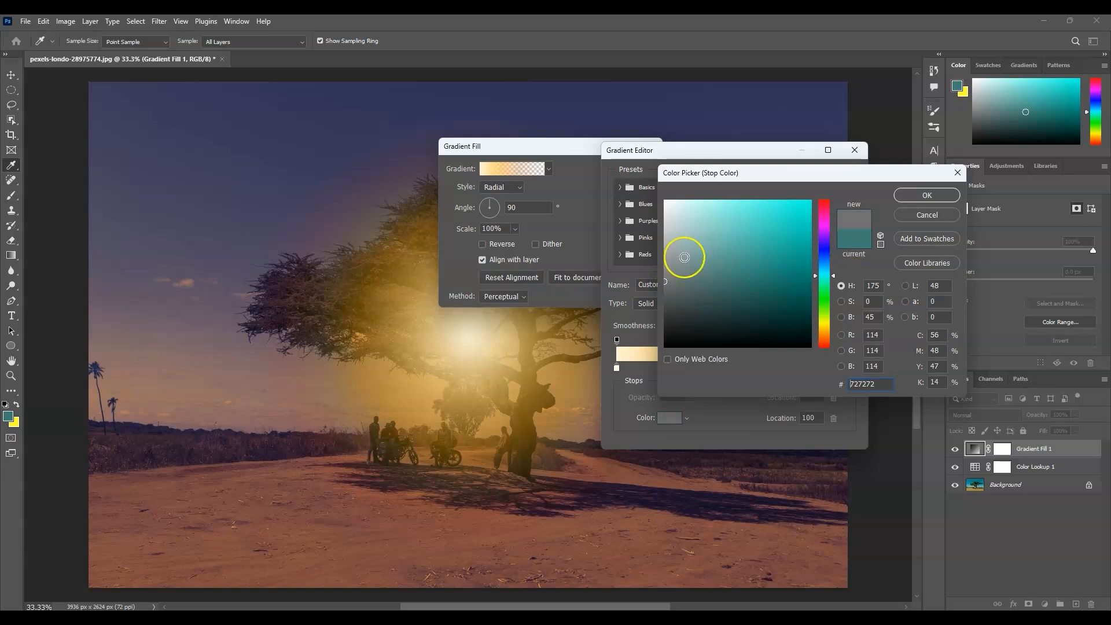
{"action": "left_click", "coordinate": [927, 196]}
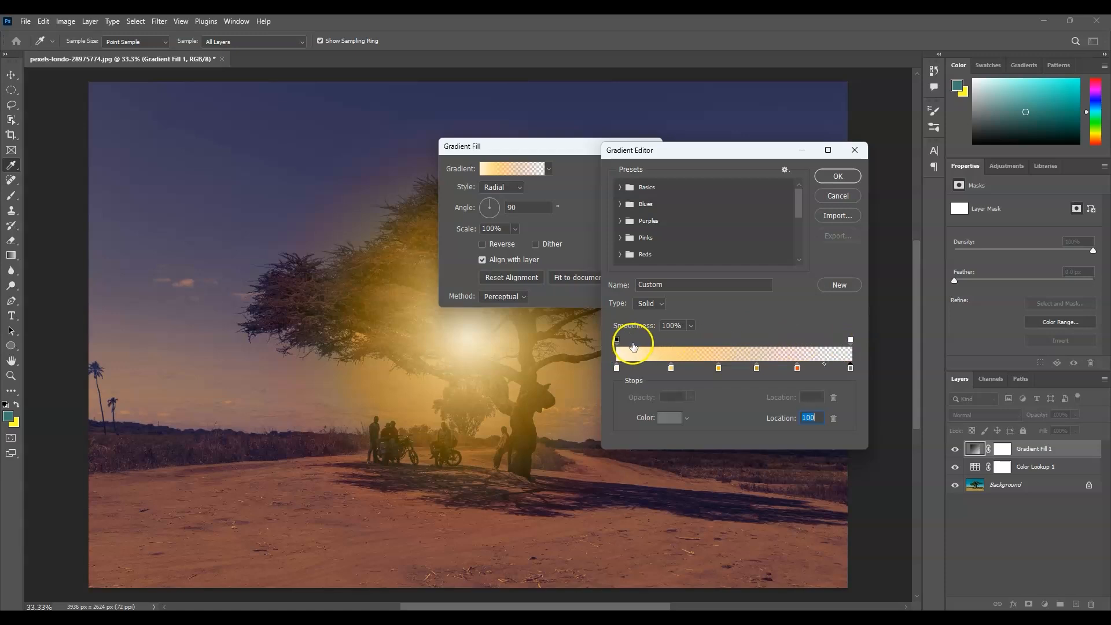
Add an opacity stop with 50% opacity at location 43% of the gradient and accept the edited gradient.
{"action": "left_click", "coordinate": [689, 342]}
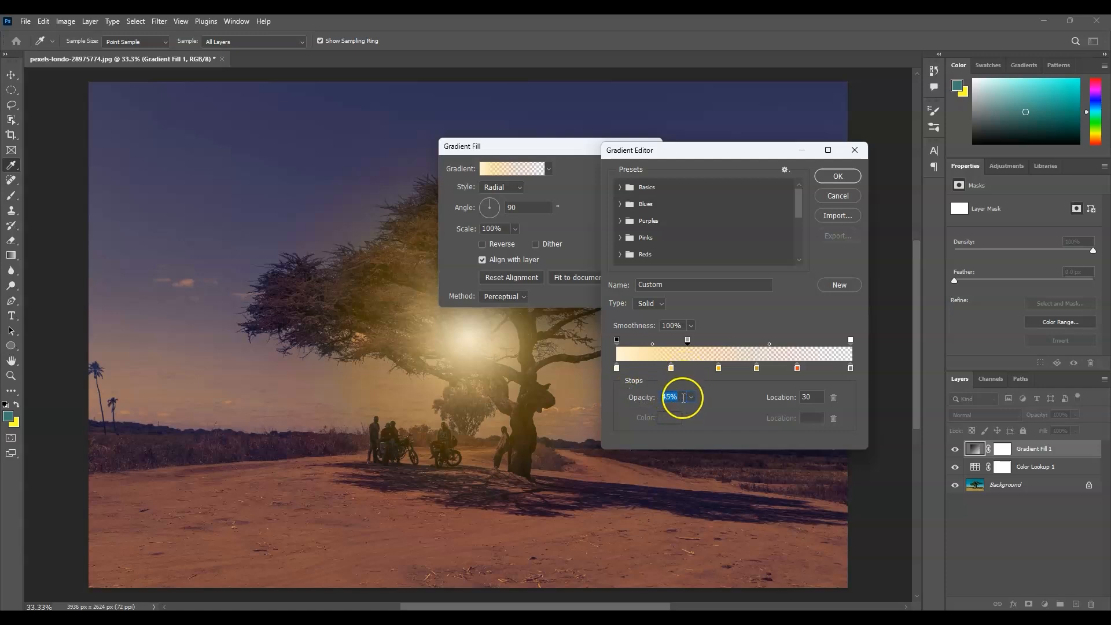
{"action": "type", "text": "5"}
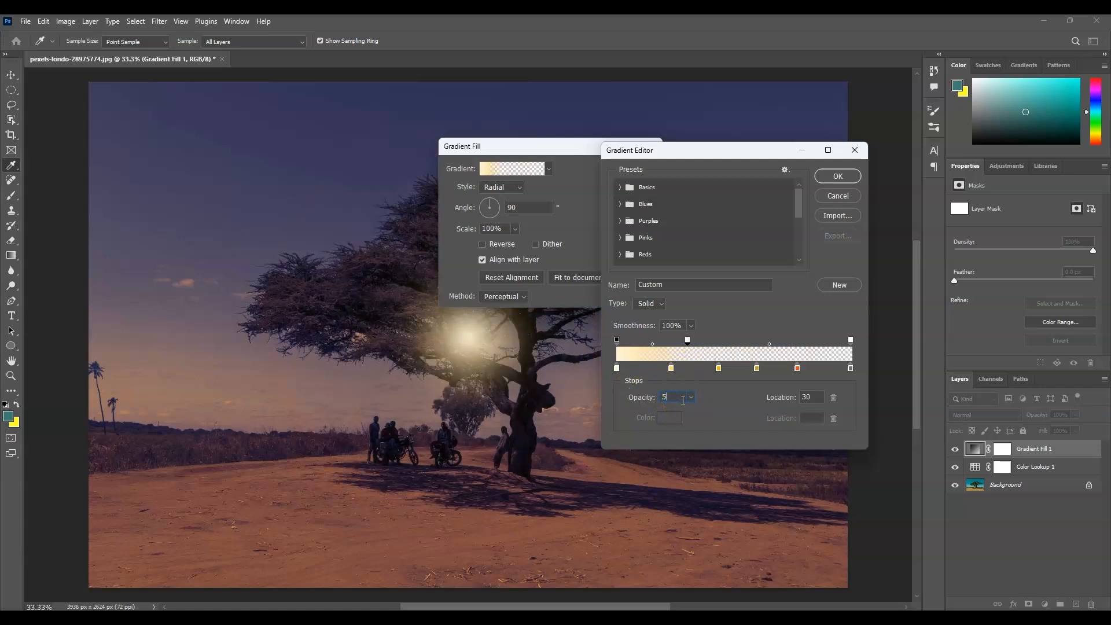
{"action": "type", "text": "0"}
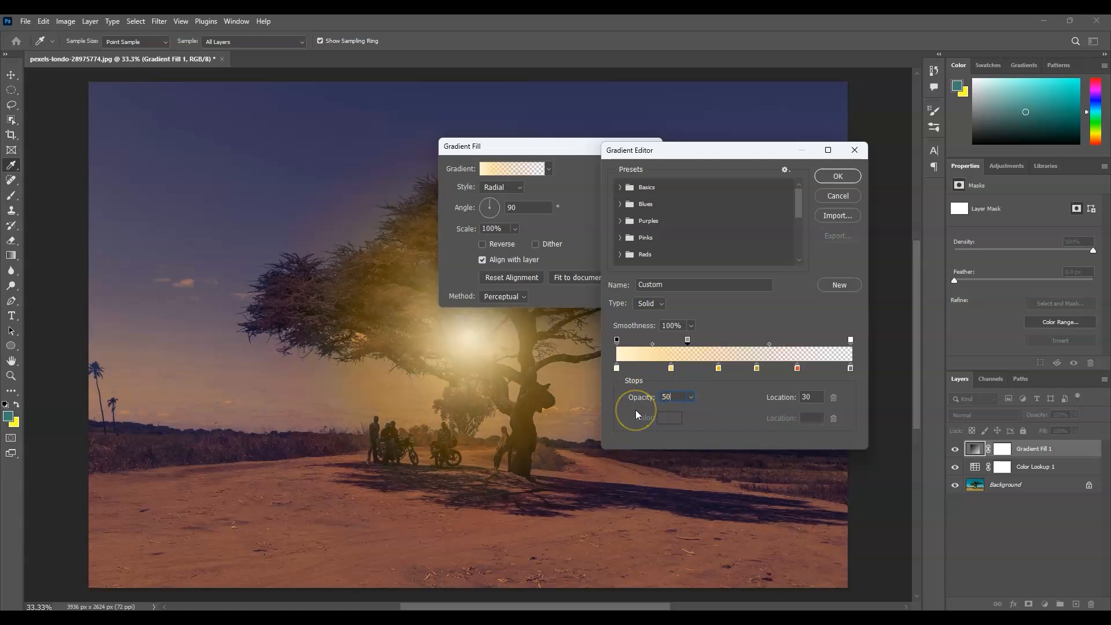
{"action": "left_click_drag", "start_coordinate": [687, 339], "coordinate": [719, 346]}
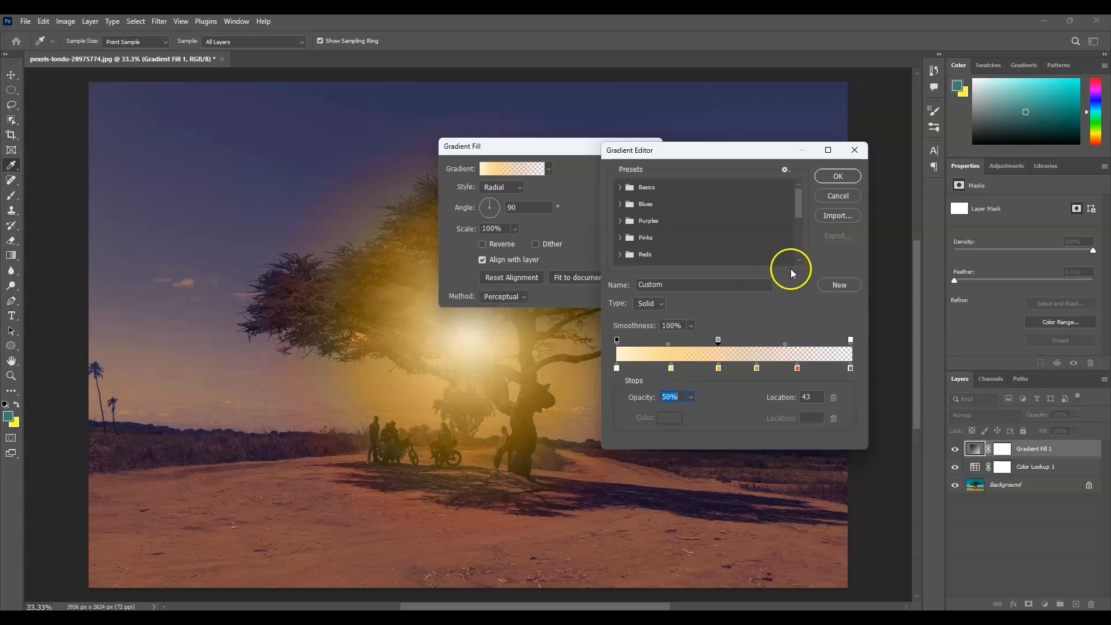
{"action": "left_click", "coordinate": [842, 176]}
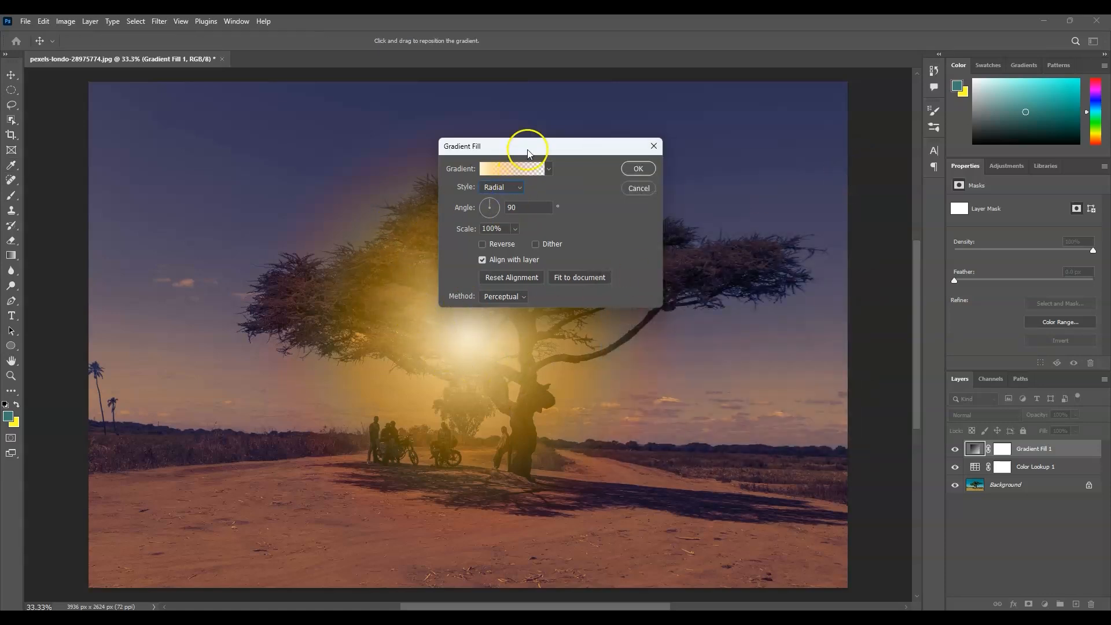
Set the radial gradient fill's angle to 130.73° and its scale to 119%.
{"action": "left_click_drag", "start_coordinate": [528, 146], "coordinate": [598, 147]}
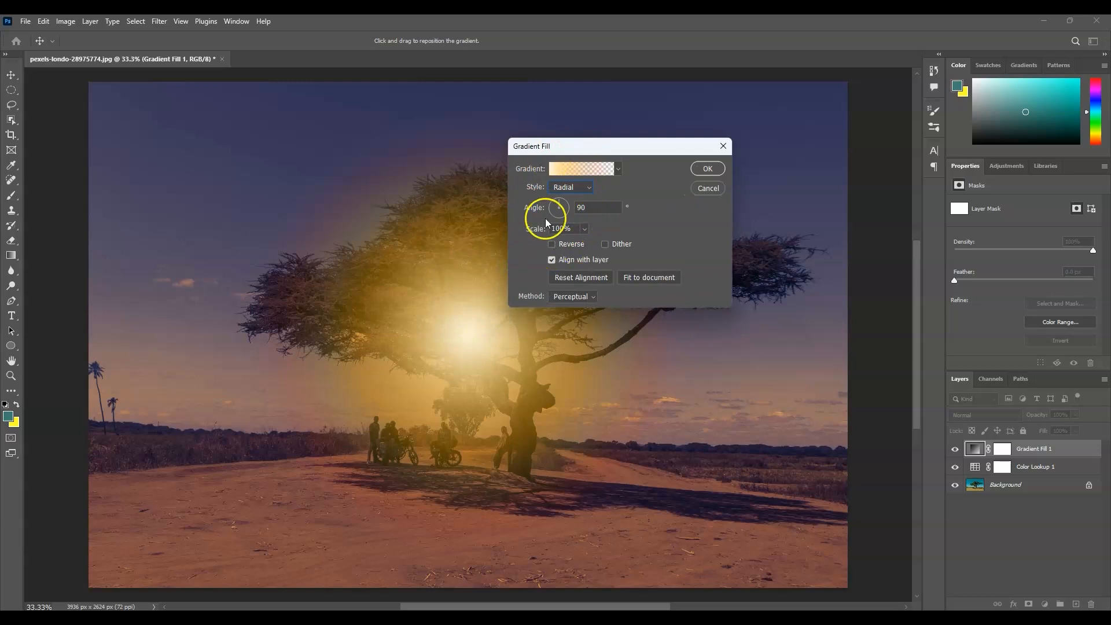
{"action": "left_click", "coordinate": [561, 203]}
{"action": "left_click", "coordinate": [551, 200]}
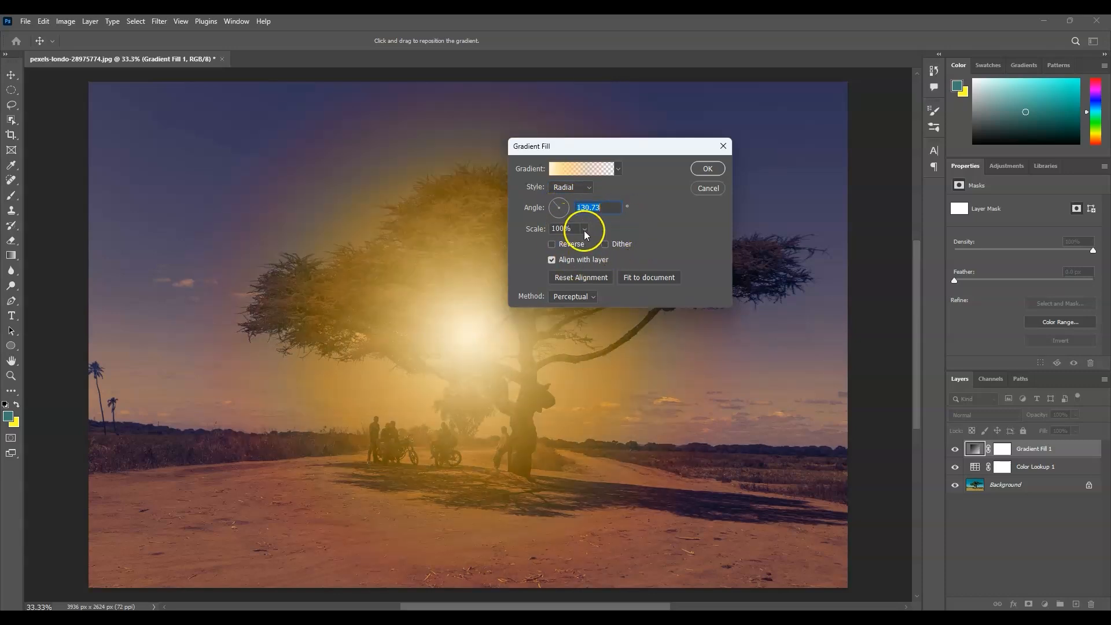
{"action": "left_click_drag", "start_coordinate": [585, 243], "coordinate": [587, 246]}
{"action": "left_click_drag", "start_coordinate": [585, 243], "coordinate": [586, 243]}
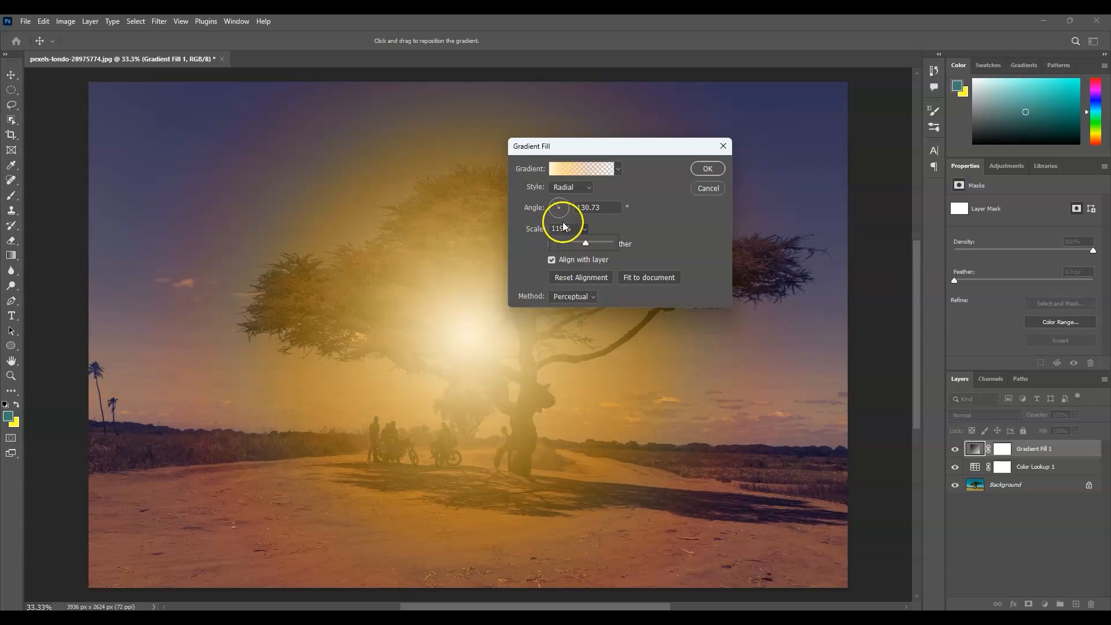
Reposition the sun glow just above the horizon beside the small palm trees and accept the gradient fill.
{"action": "left_click_drag", "start_coordinate": [608, 146], "coordinate": [769, 170]}
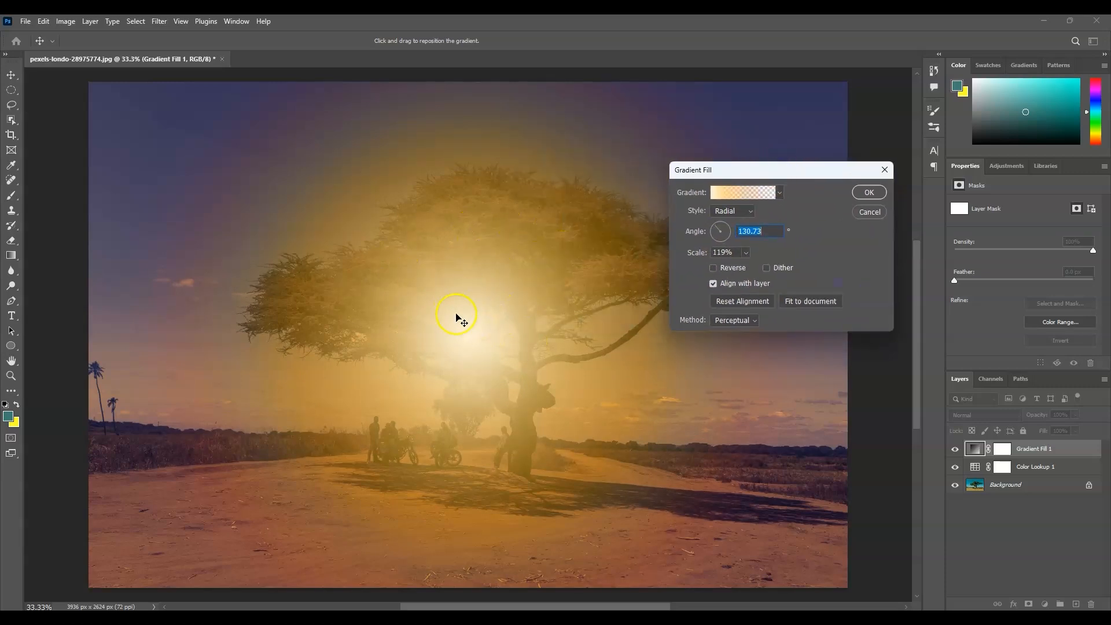
{"action": "left_click_drag", "start_coordinate": [479, 327], "coordinate": [201, 368]}
{"action": "mouse_move", "coordinate": [196, 384]}
{"action": "left_mouse_down"}
{"action": "mouse_move", "coordinate": [195, 401]}
{"action": "mouse_move", "coordinate": [196, 378]}
{"action": "left_mouse_up"}
{"action": "left_click", "coordinate": [187, 387]}
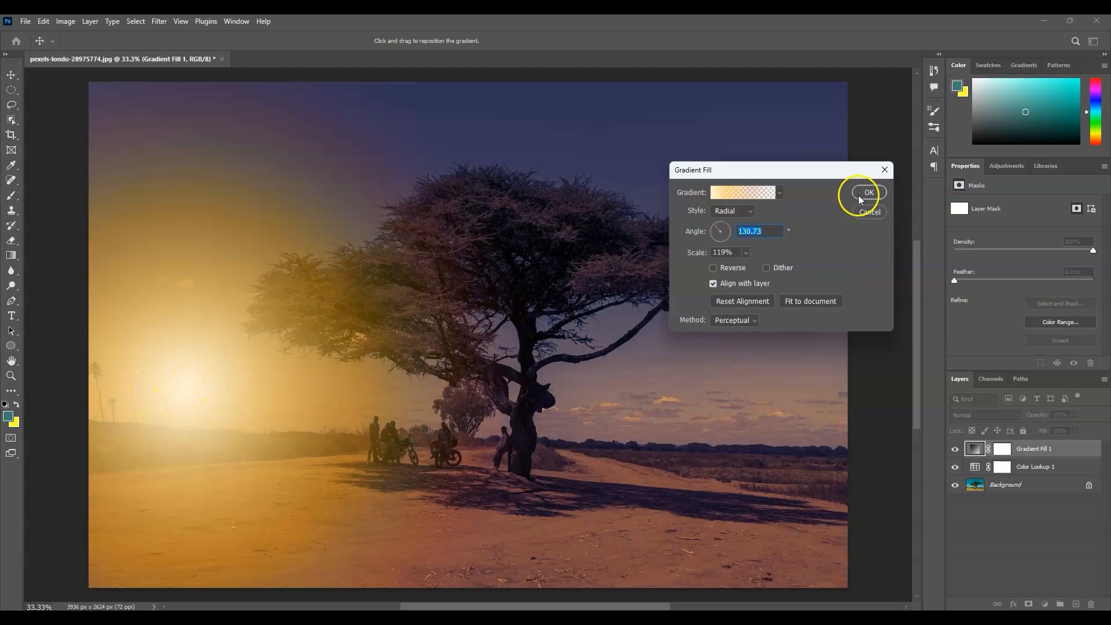
{"action": "left_click", "coordinate": [868, 206]}
{"action": "key", "text": "b"}
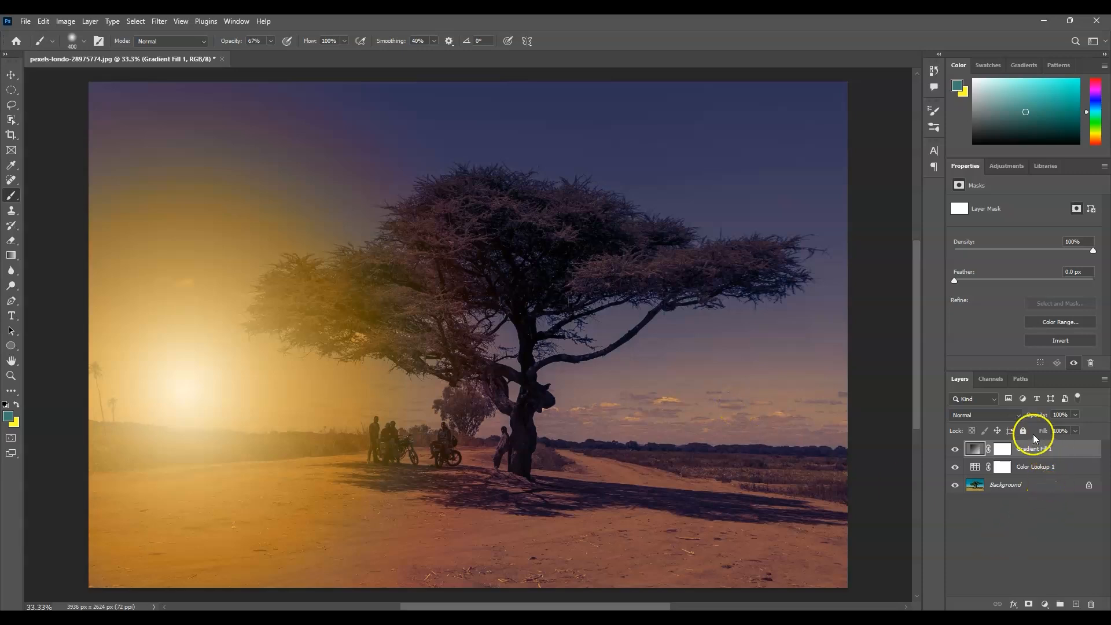
Set the gradient fill layer's blend mode to Hard Light and deselect the layer.
{"action": "left_click", "coordinate": [1016, 416]}
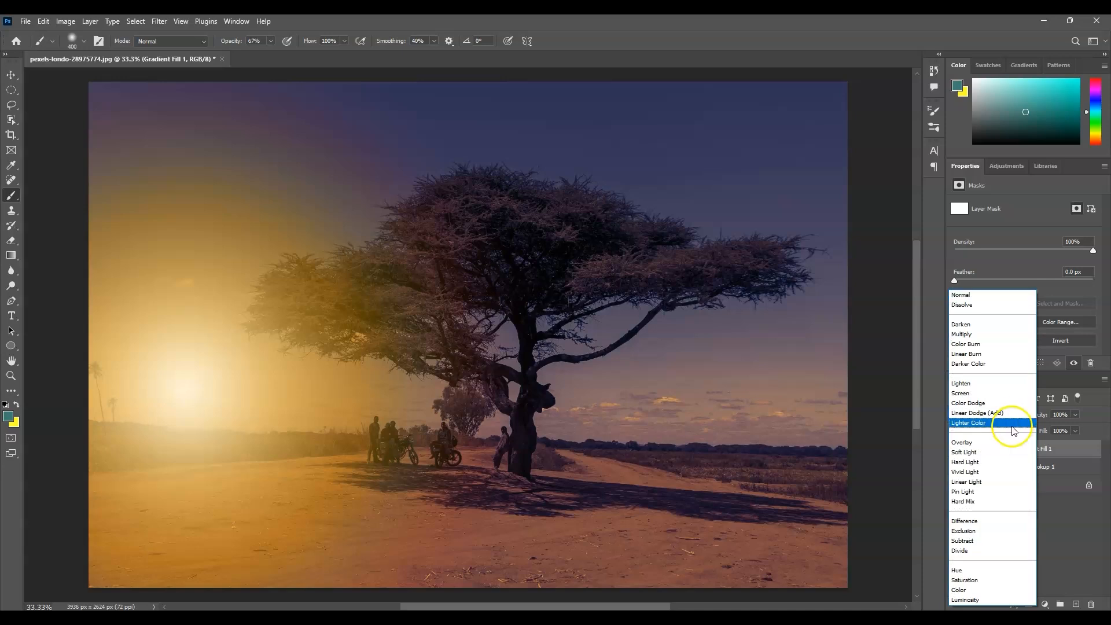
{"action": "left_click", "coordinate": [993, 462]}
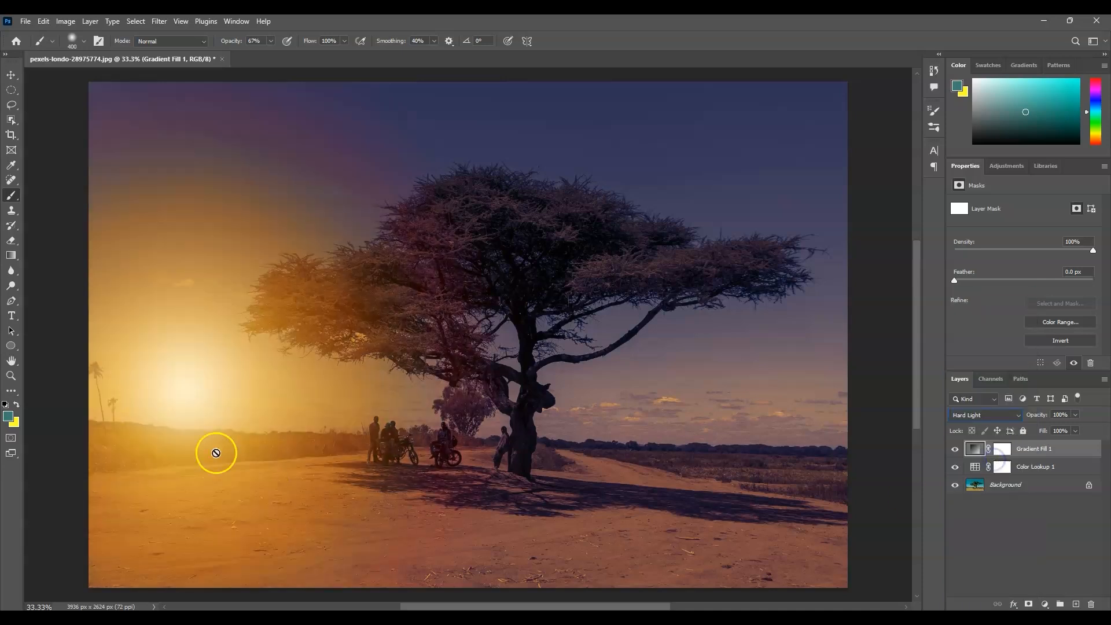
{"action": "left_click", "coordinate": [1012, 568]}
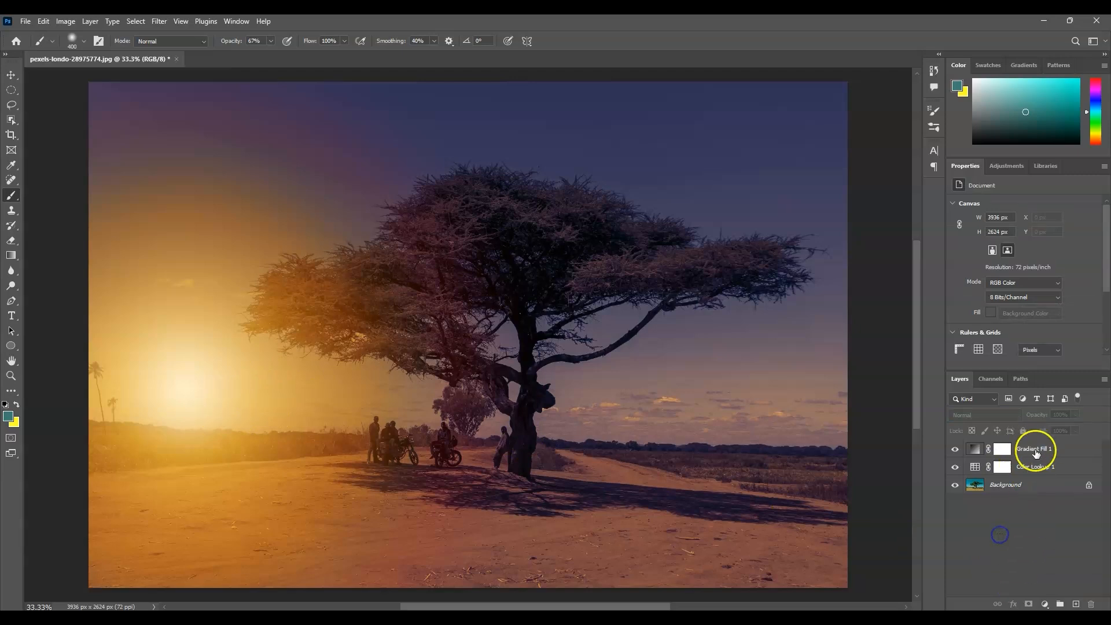
Add a Brightness/Contrast adjustment layer above the gradient fill with brightness -30 and contrast 30.
{"action": "left_click", "coordinate": [1046, 605]}
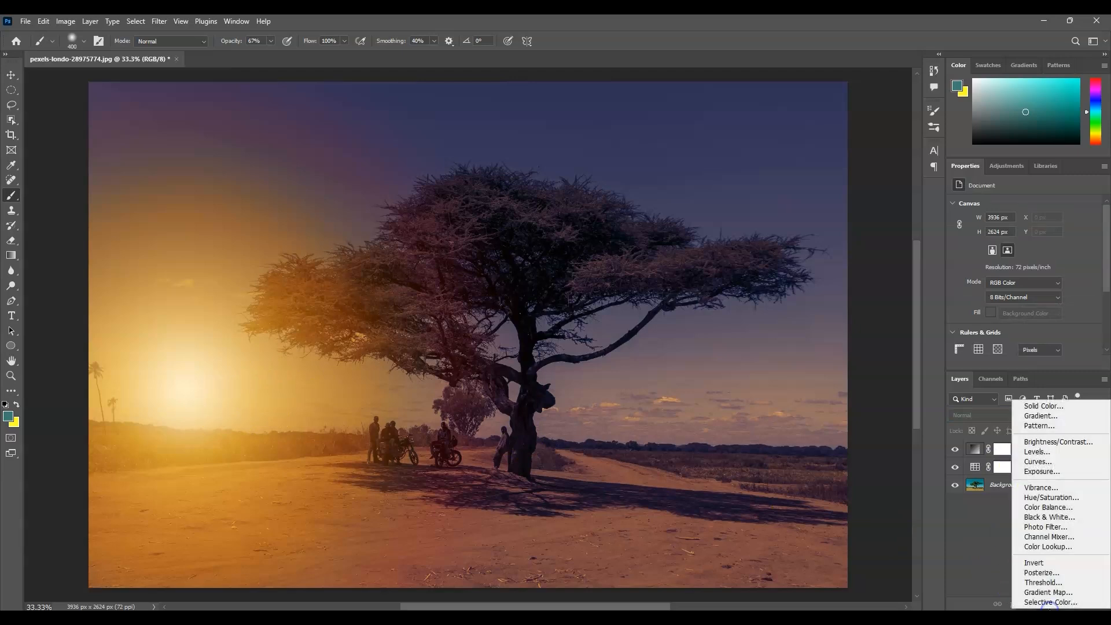
{"action": "left_click", "coordinate": [1085, 445]}
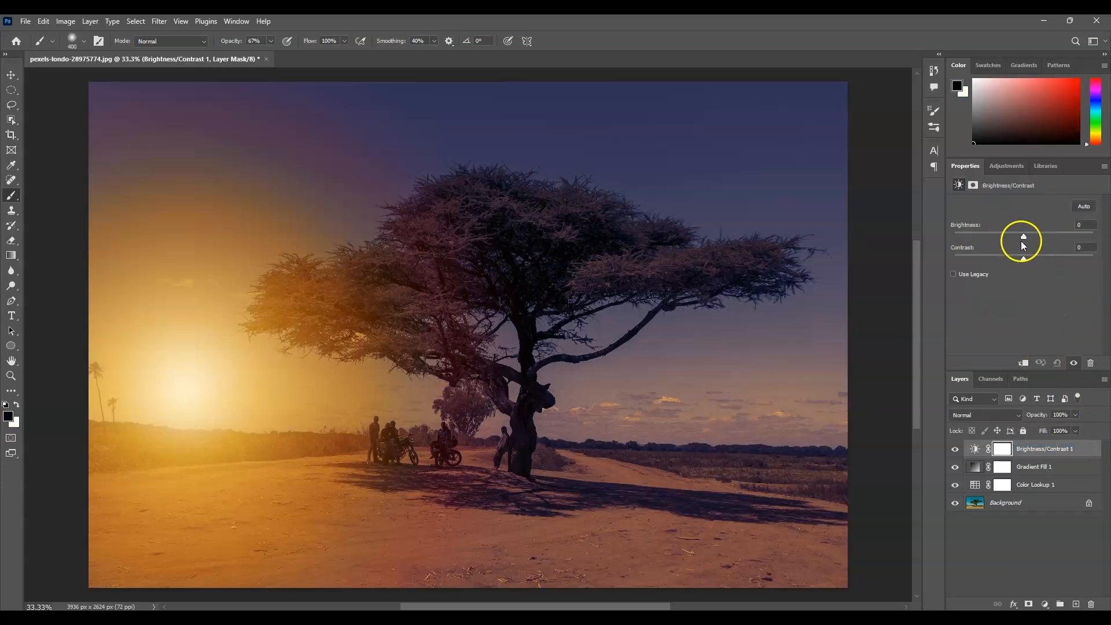
{"action": "left_click_drag", "start_coordinate": [1021, 235], "coordinate": [1009, 236]}
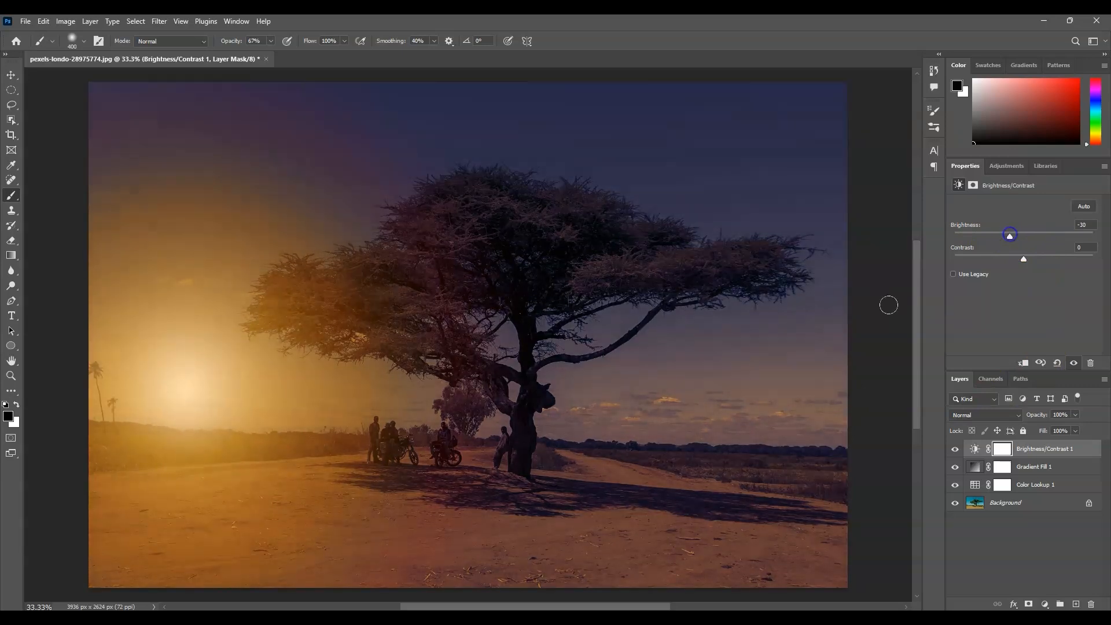
{"action": "left_click_drag", "start_coordinate": [1029, 261], "coordinate": [1030, 257]}
{"action": "left_click", "coordinate": [1078, 248]}
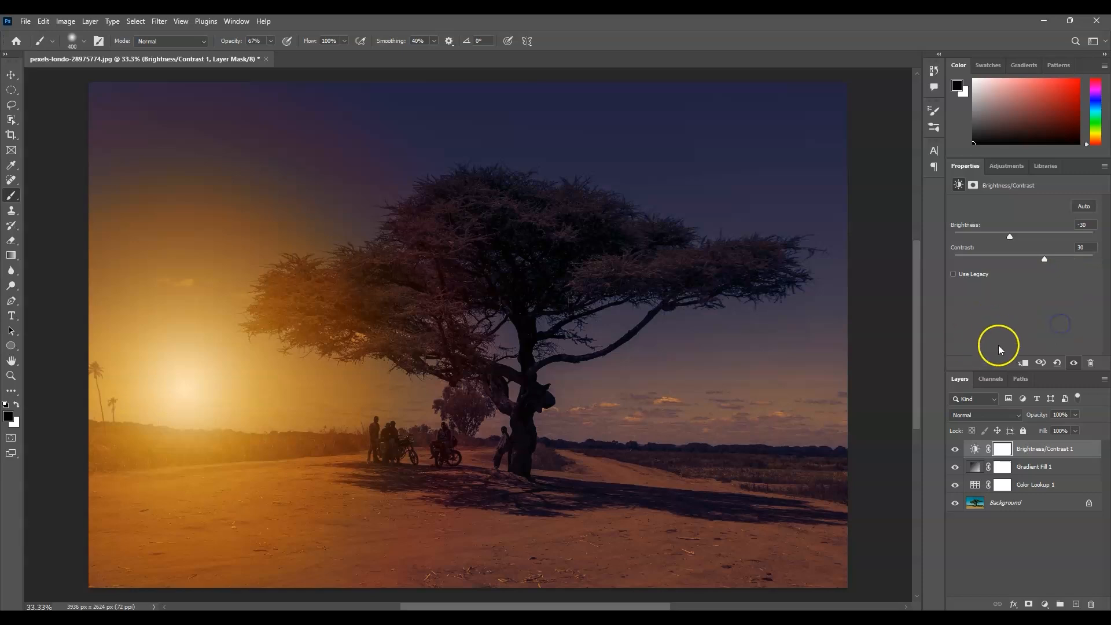
{"action": "left_click", "coordinate": [1036, 541]}
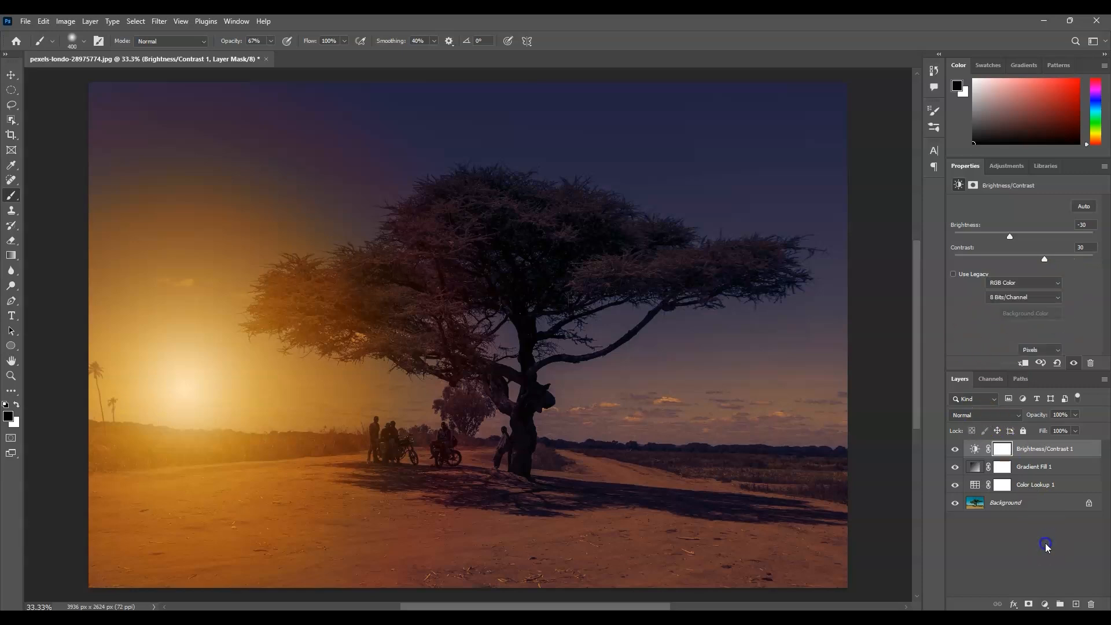
Add an orange e26e07 solid colour fill layer above the other layers and set its blend mode to Overlay.
{"action": "left_click", "coordinate": [1052, 605]}
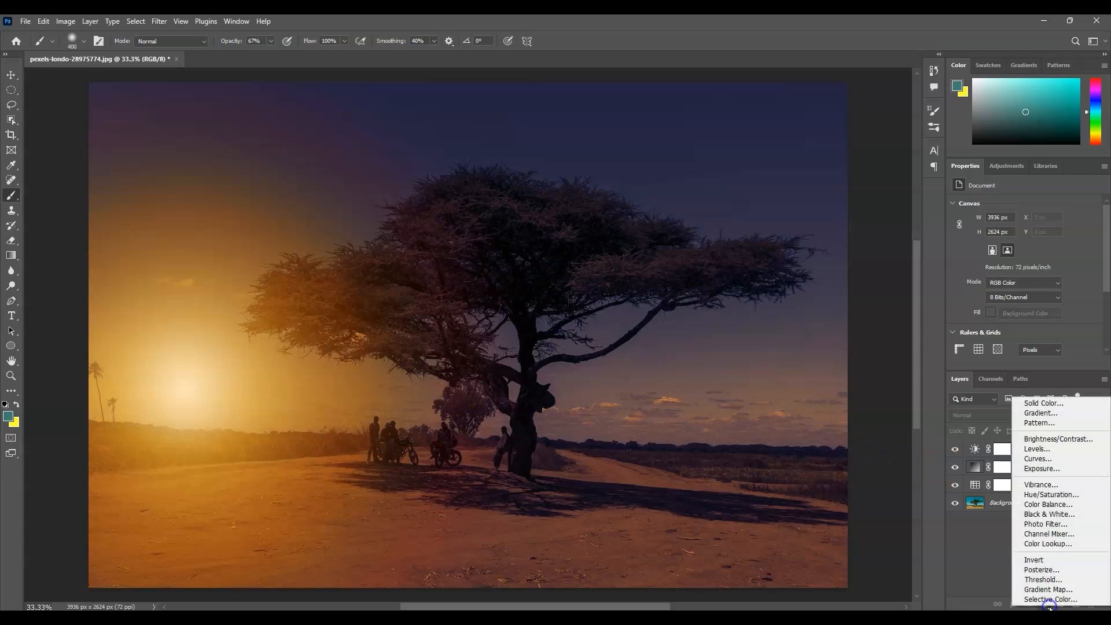
{"action": "left_click", "coordinate": [1067, 407]}
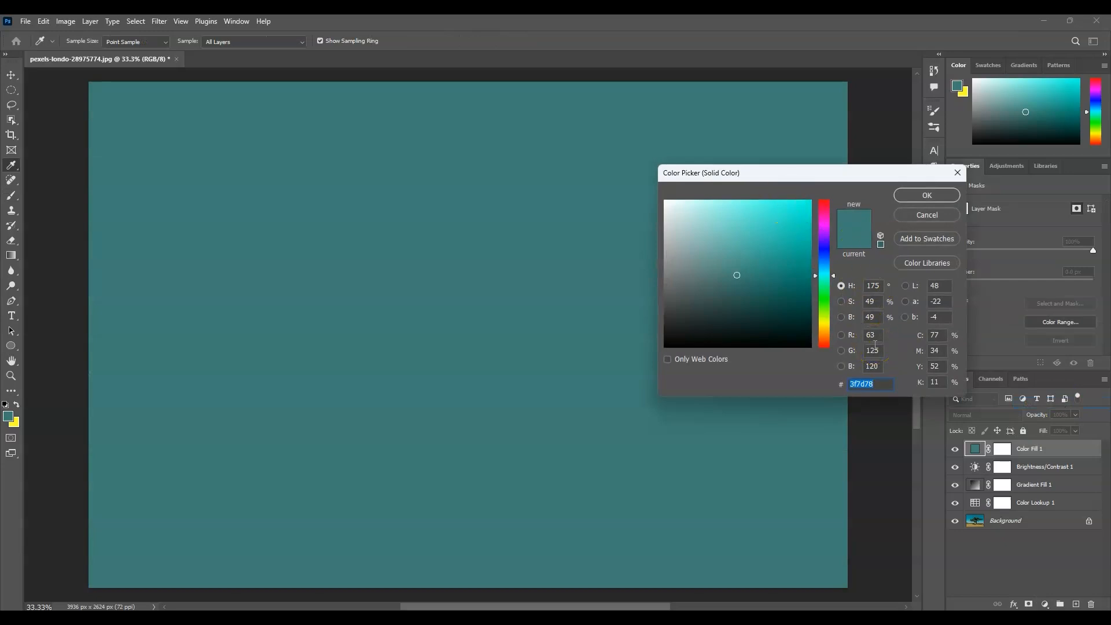
{"action": "left_click_drag", "start_coordinate": [833, 284], "coordinate": [829, 331]}
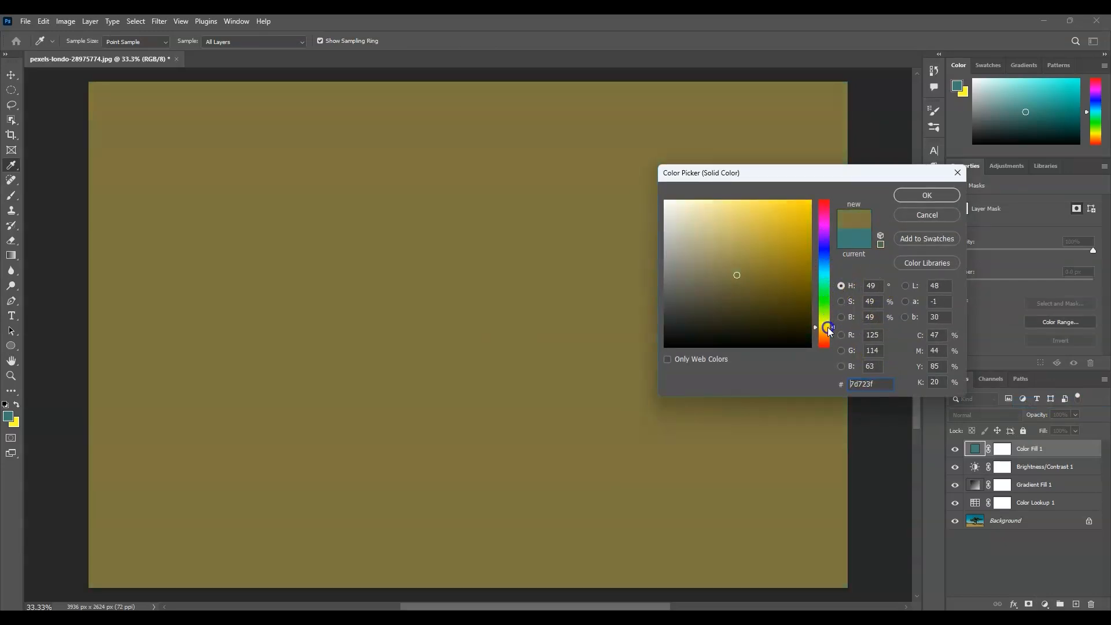
{"action": "left_click_drag", "start_coordinate": [723, 283], "coordinate": [815, 244]}
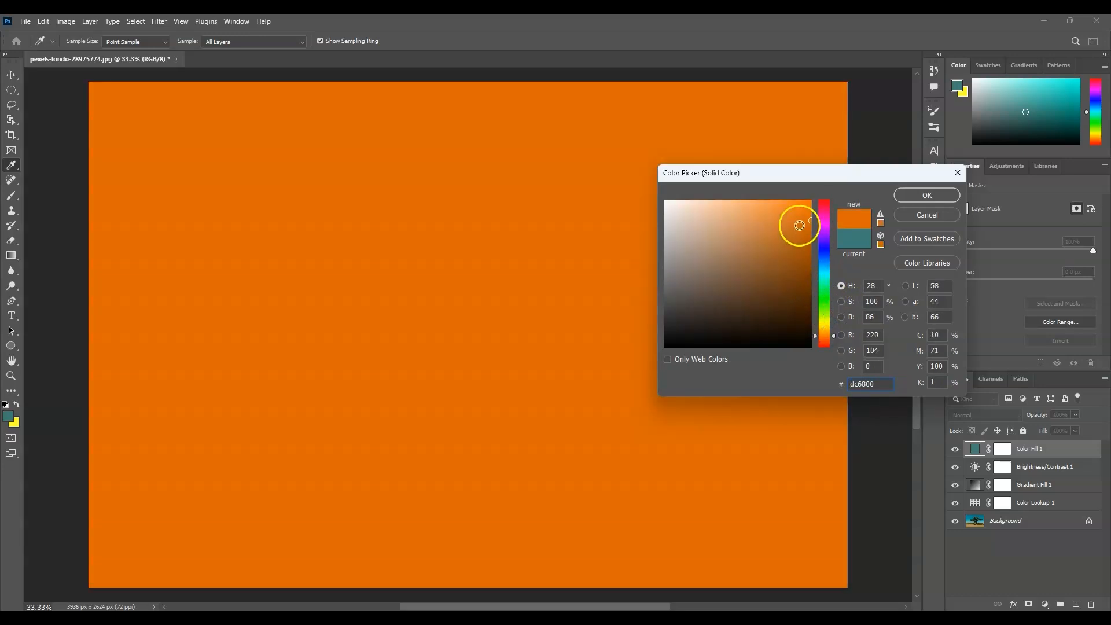
{"action": "left_click_drag", "start_coordinate": [800, 225], "coordinate": [807, 216]}
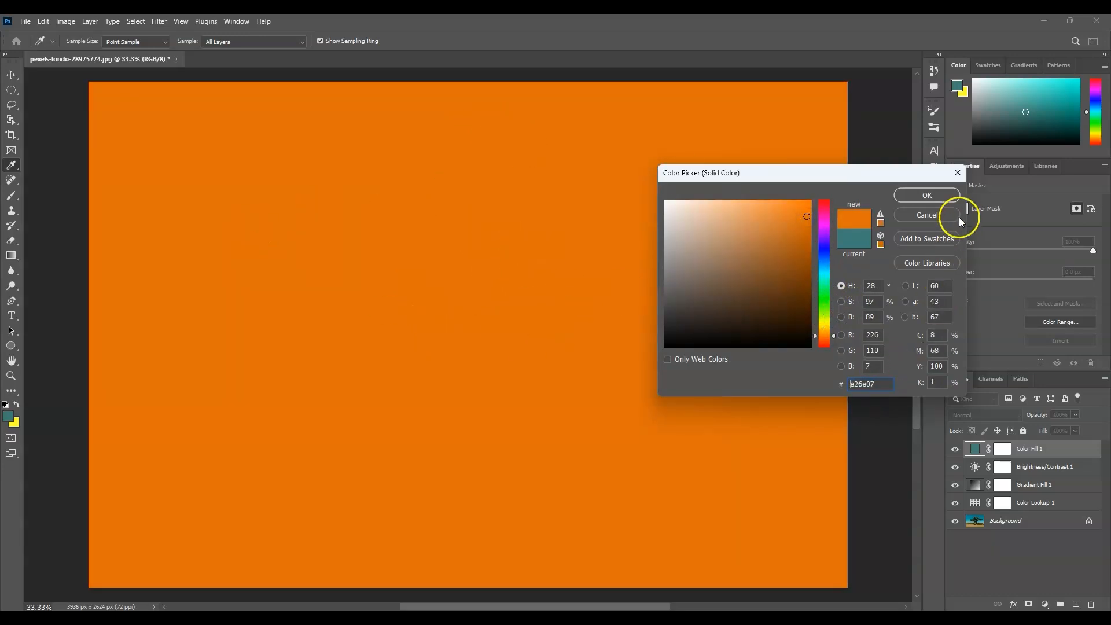
{"action": "left_click", "coordinate": [950, 196]}
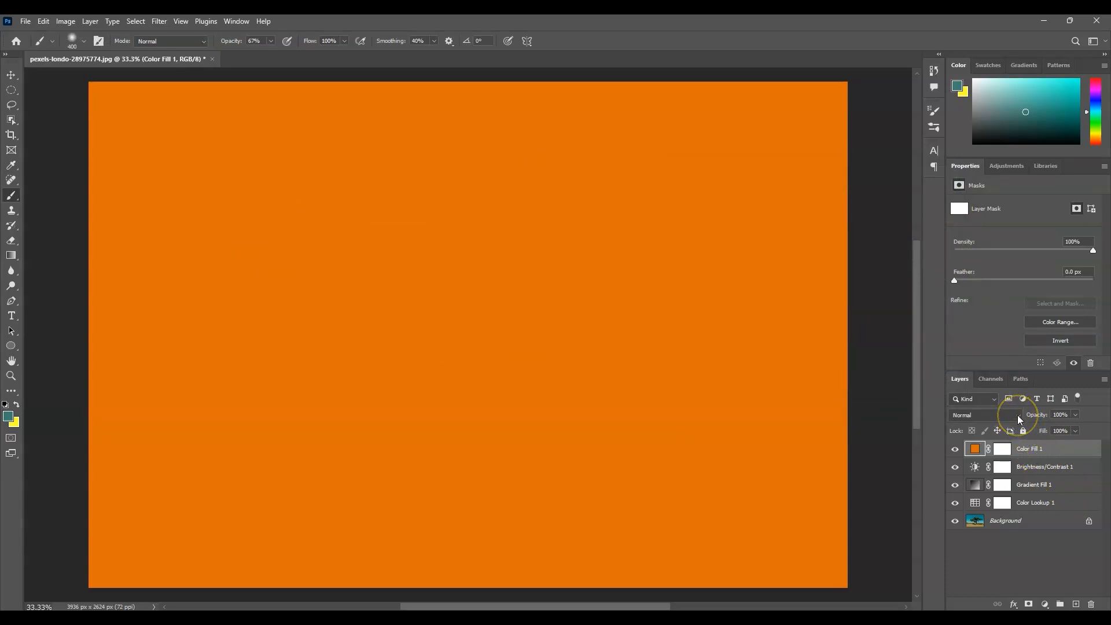
{"action": "left_click", "coordinate": [1018, 416]}
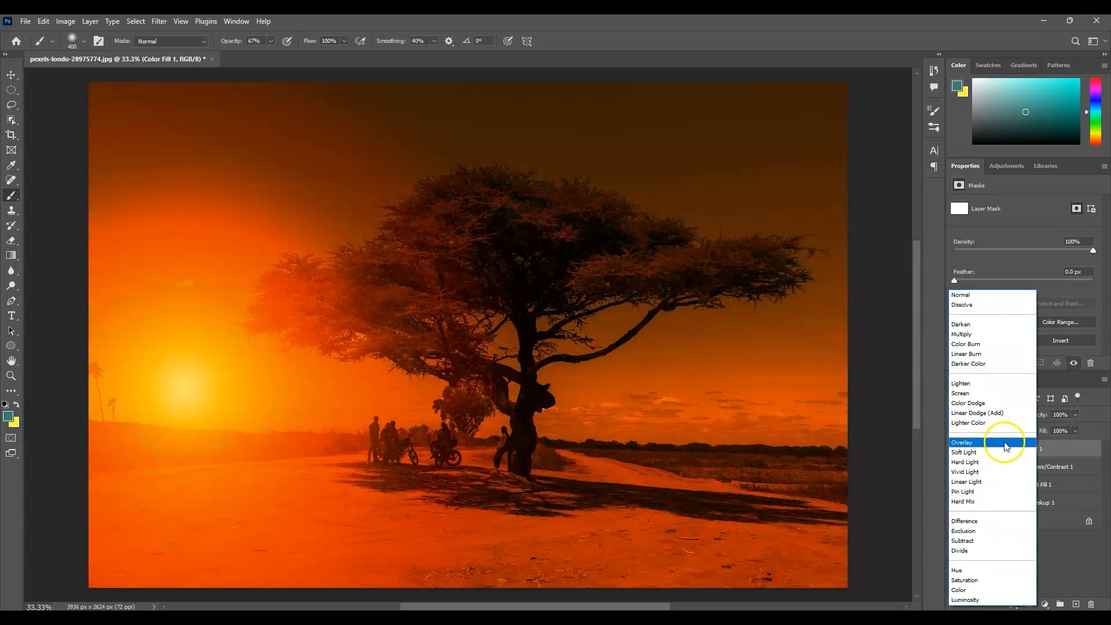
{"action": "left_click", "coordinate": [1004, 442]}
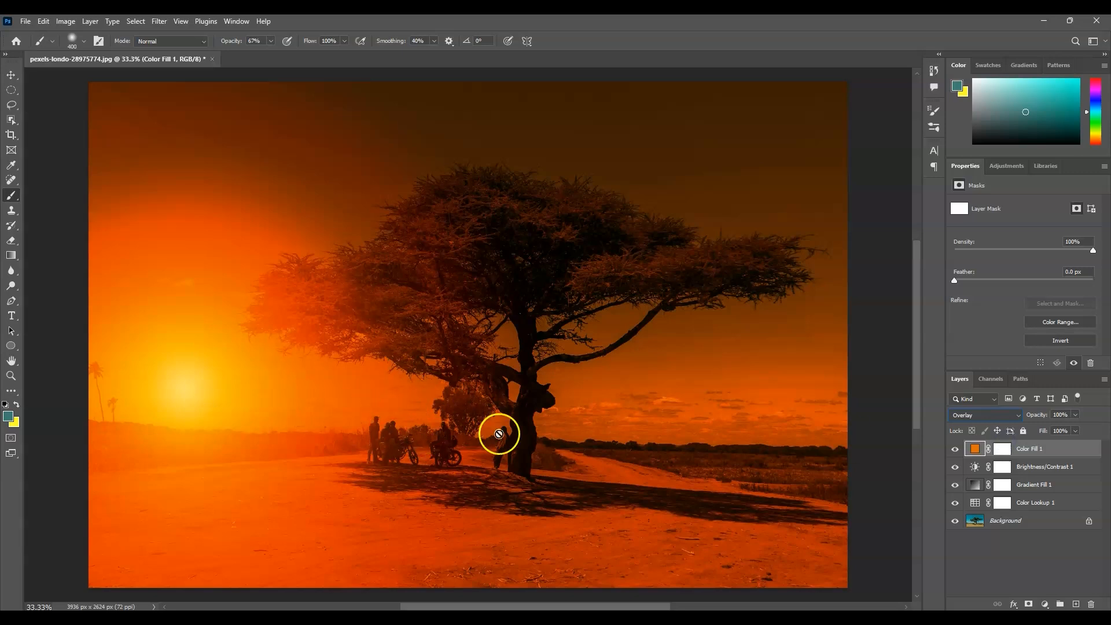
Group the colour fill, Brightness/Contrast, gradient fill and Color Lookup layers together.
{"action": "left_click", "coordinate": [1038, 459]}
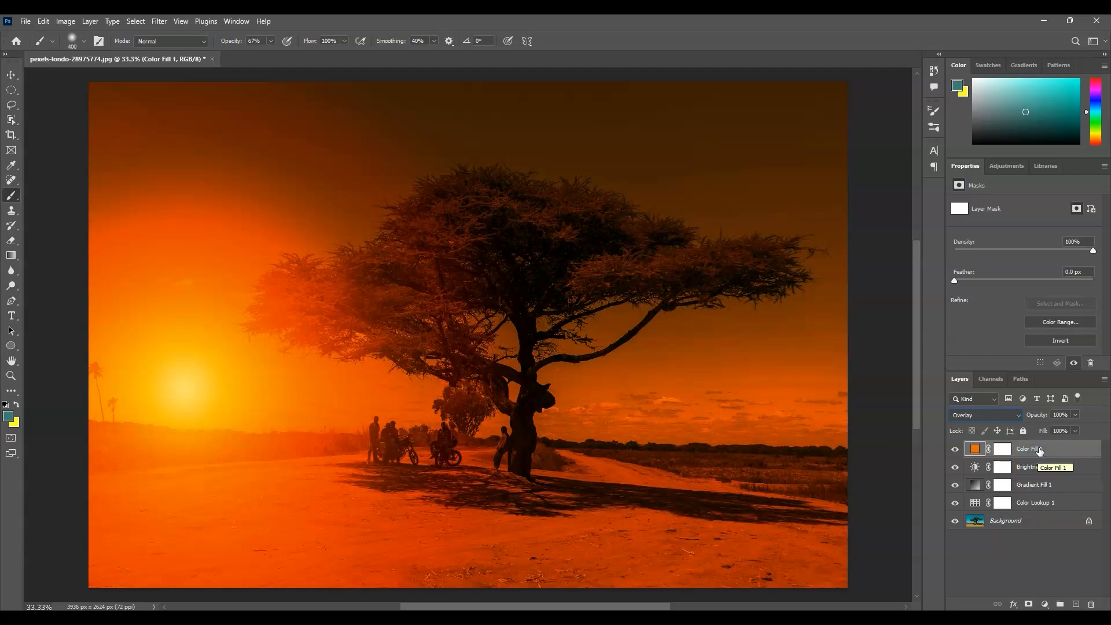
{"action": "left_click", "coordinate": [1049, 505], "text": "shift"}
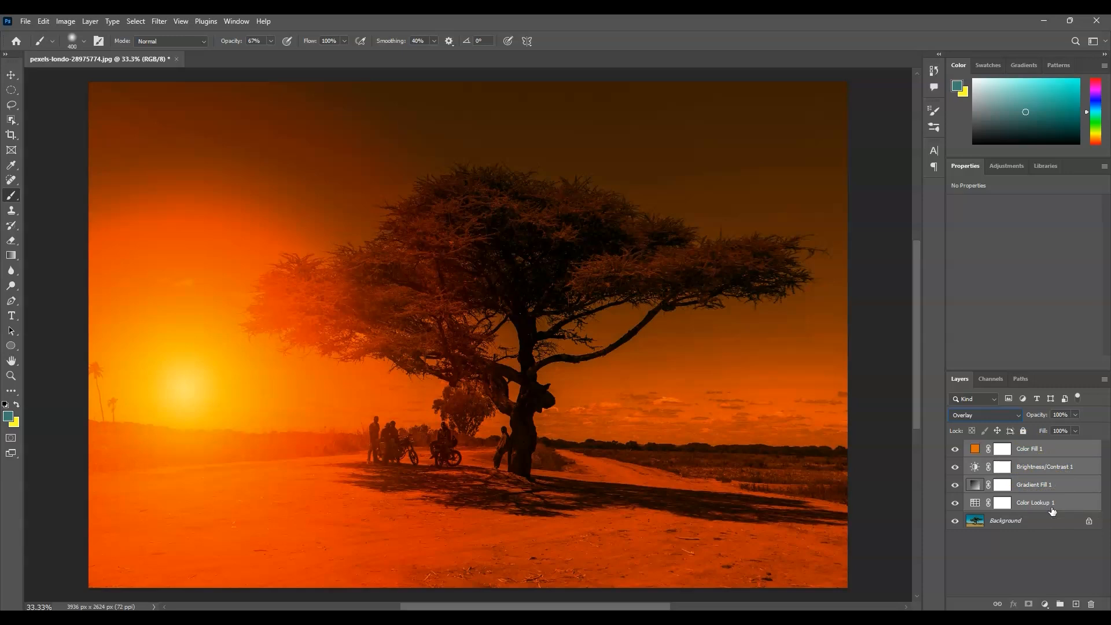
{"action": "key", "text": "ctrl+g"}
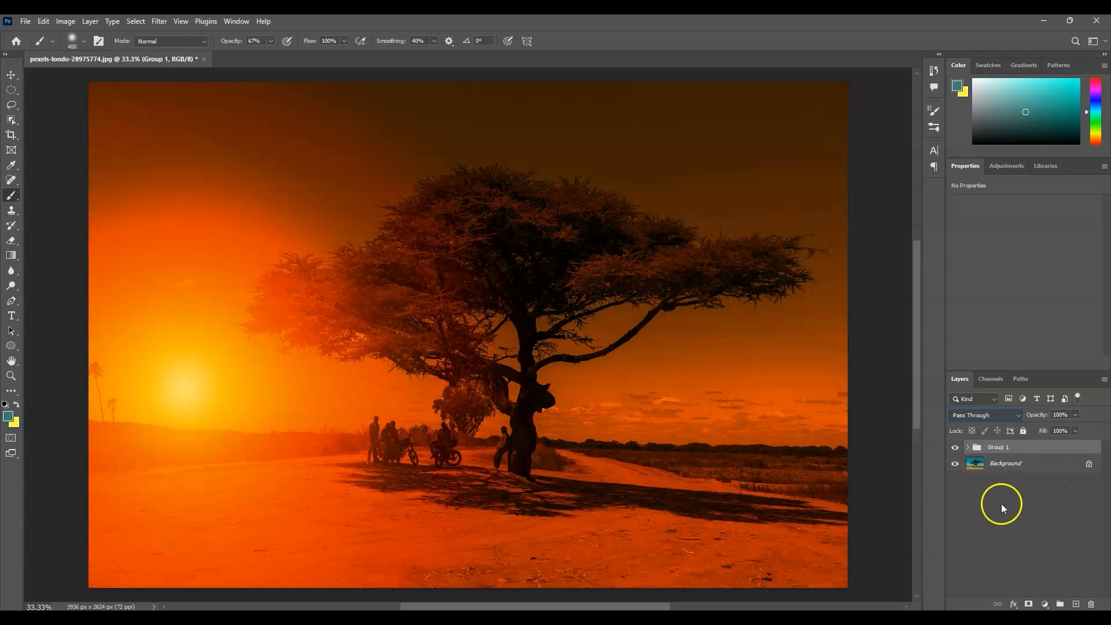
Add a white layer mask to the group and select that mask for editing.
{"action": "left_click", "coordinate": [1018, 453]}
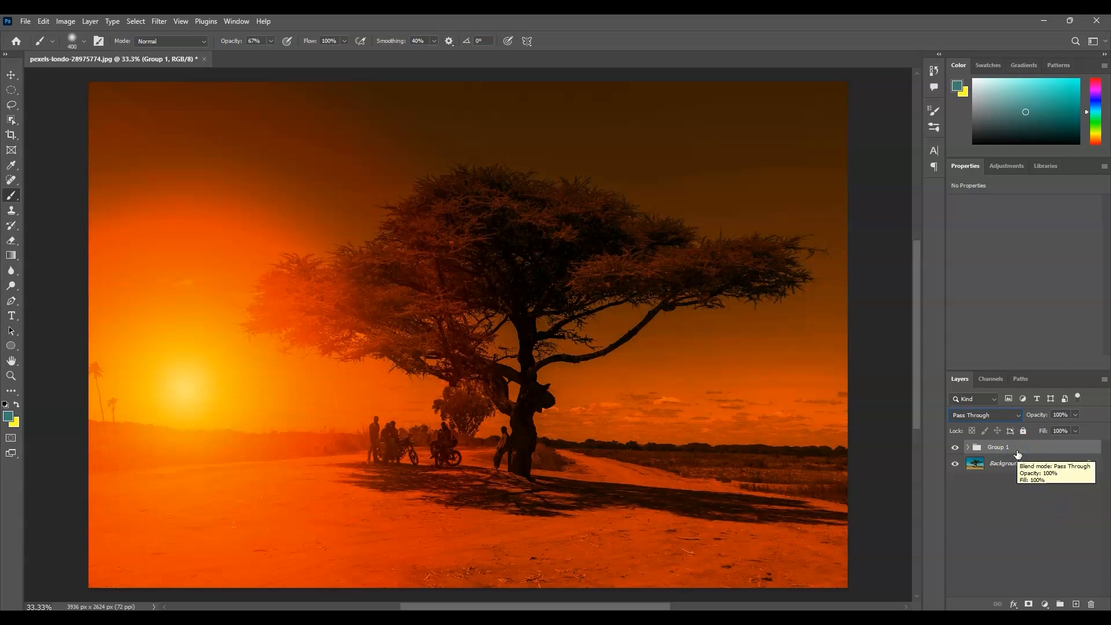
{"action": "left_click", "coordinate": [1030, 604]}
{"action": "left_click", "coordinate": [1074, 539]}
{"action": "left_click", "coordinate": [1004, 448]}
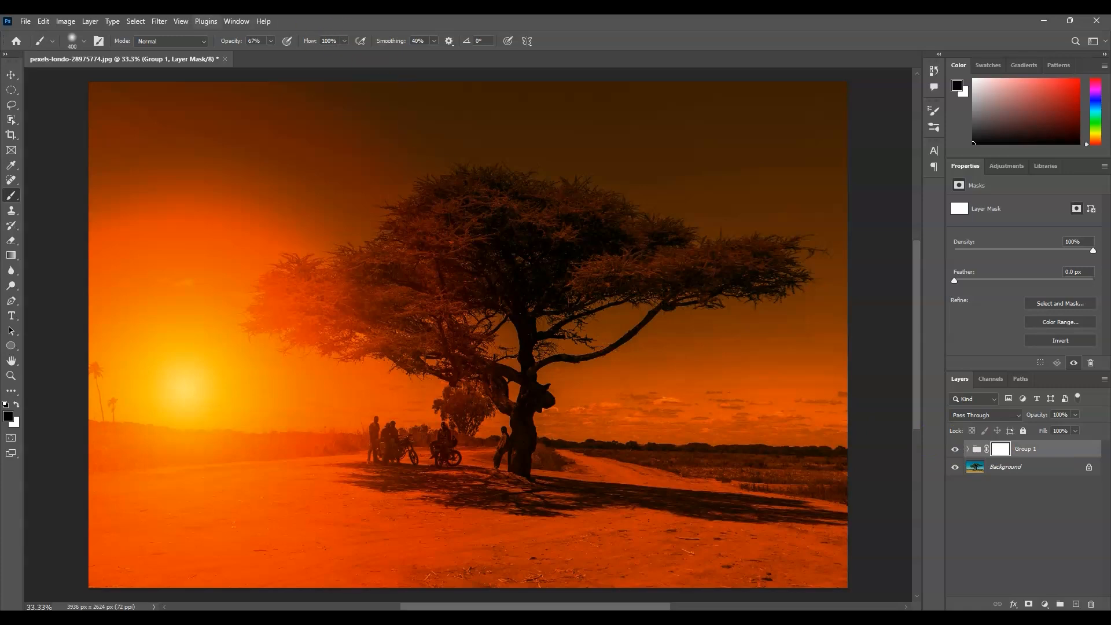
Apply the merged image's RGB channel to the group's mask with Multiply blending at 100% opacity.
{"action": "left_click", "coordinate": [74, 22]}
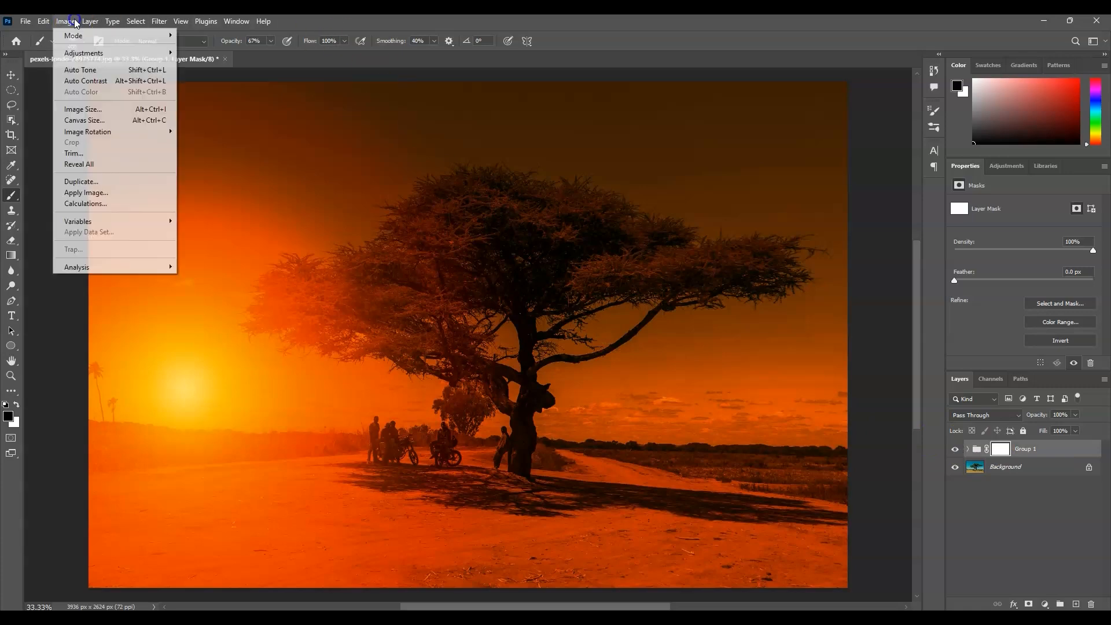
{"action": "left_click", "coordinate": [103, 193]}
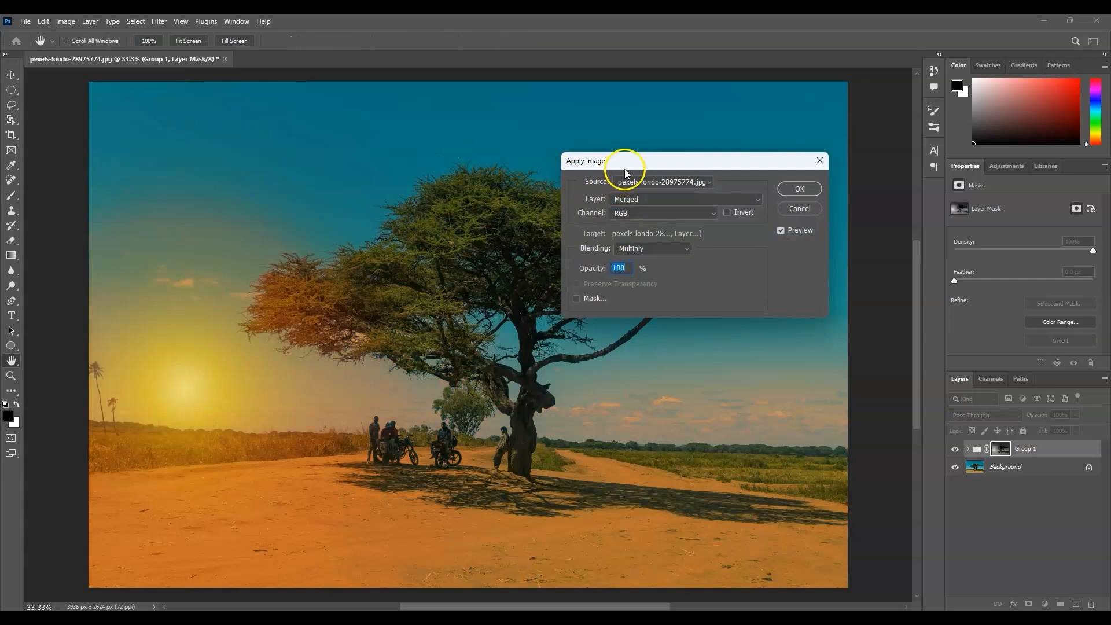
{"action": "left_click_drag", "start_coordinate": [627, 172], "coordinate": [611, 173]}
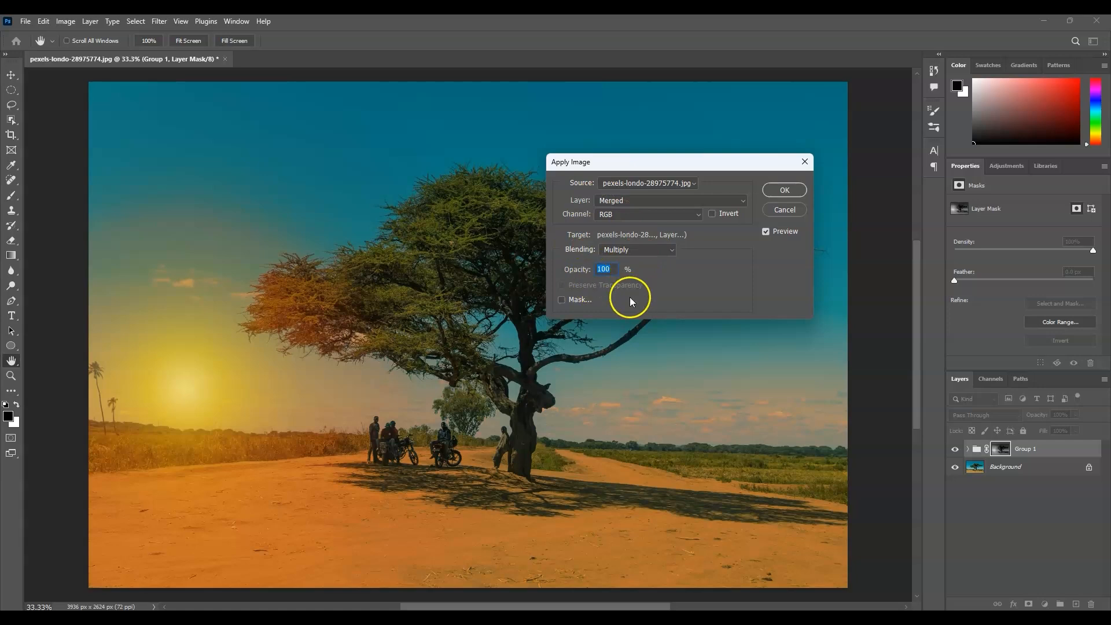
{"action": "left_click", "coordinate": [783, 191]}
{"action": "key", "text": "b"}
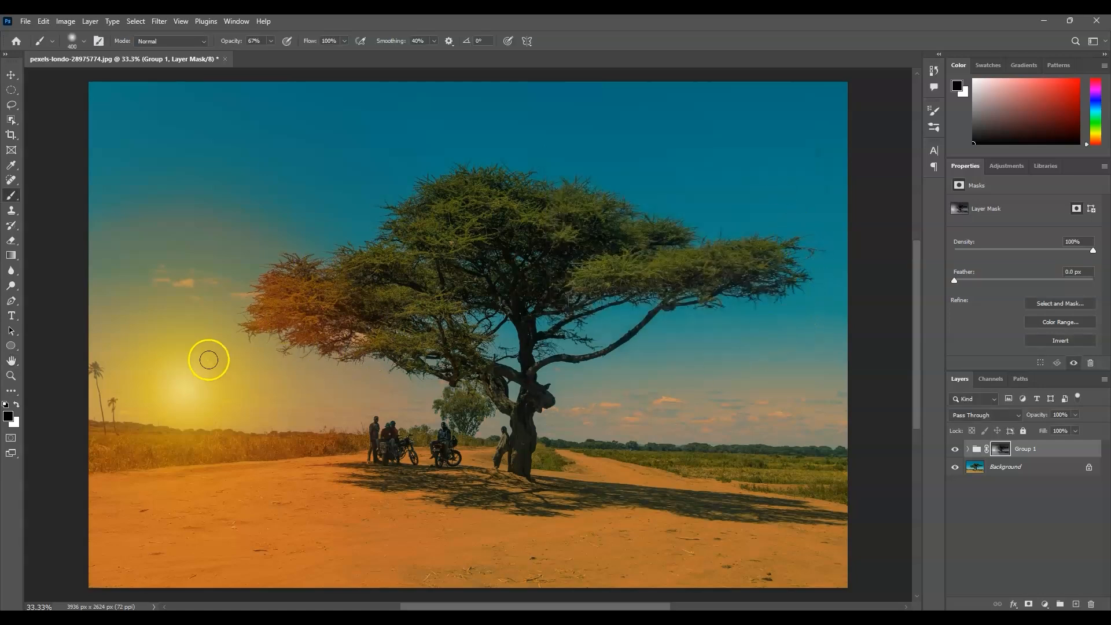
Compare the photo with the group hidden and shown, and duplicate the masked group.
{"action": "left_click", "coordinate": [955, 450]}
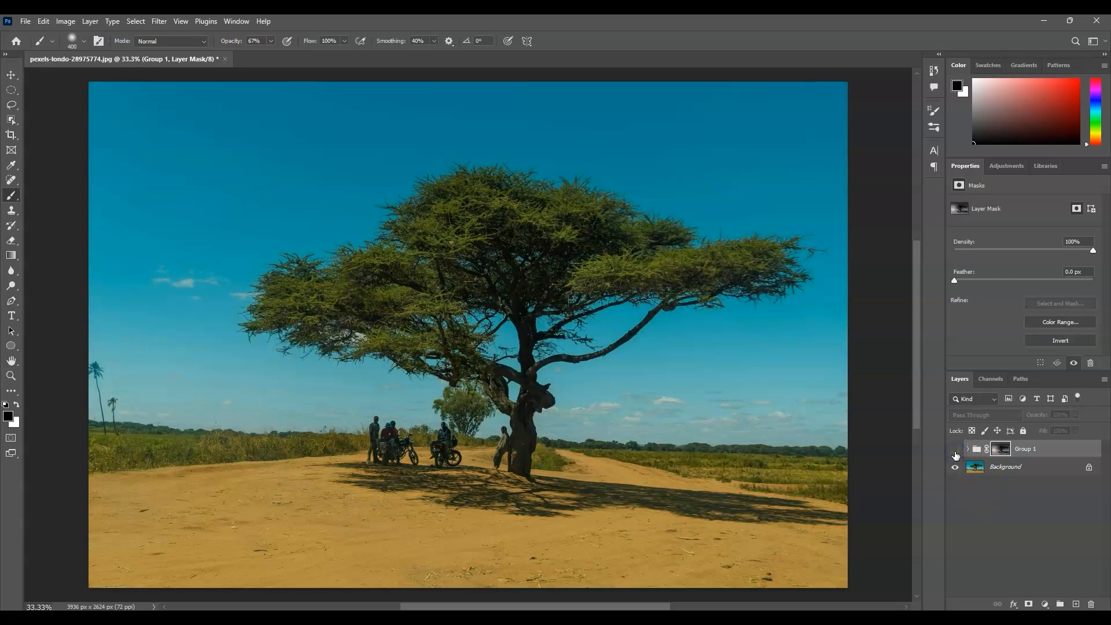
{"action": "left_click", "coordinate": [955, 449]}
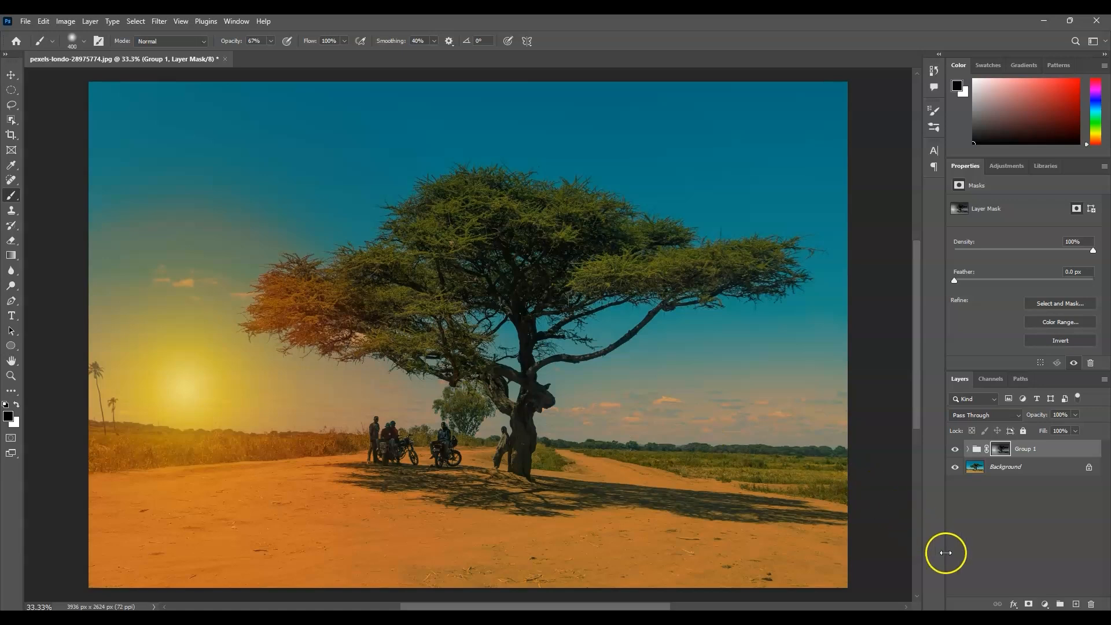
{"action": "left_click", "coordinate": [1037, 454]}
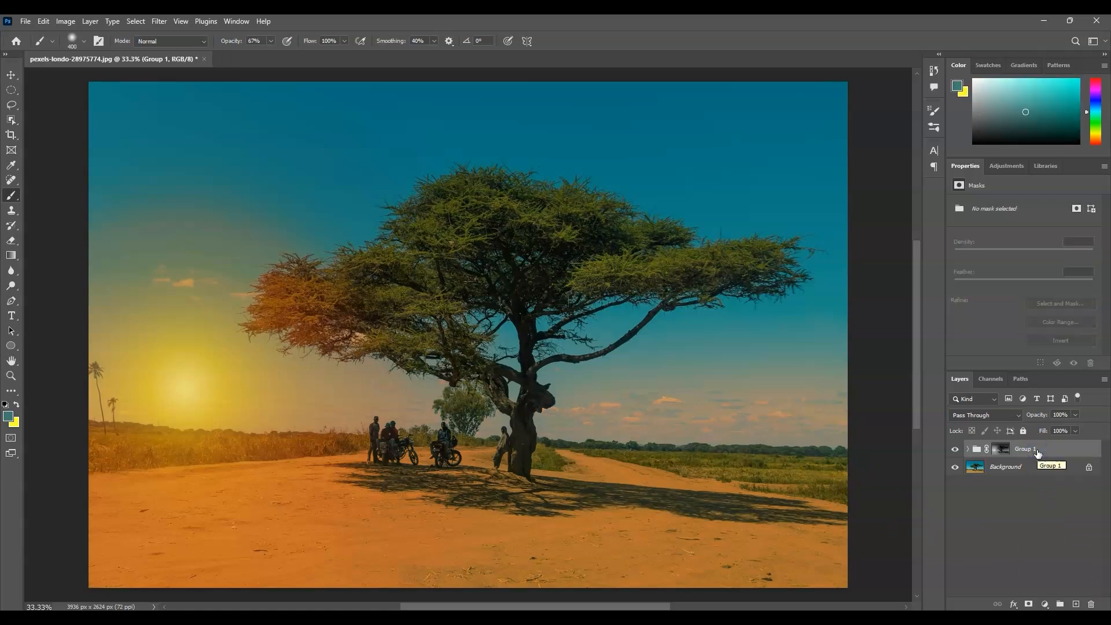
{"action": "key", "text": "ctrl+j"}
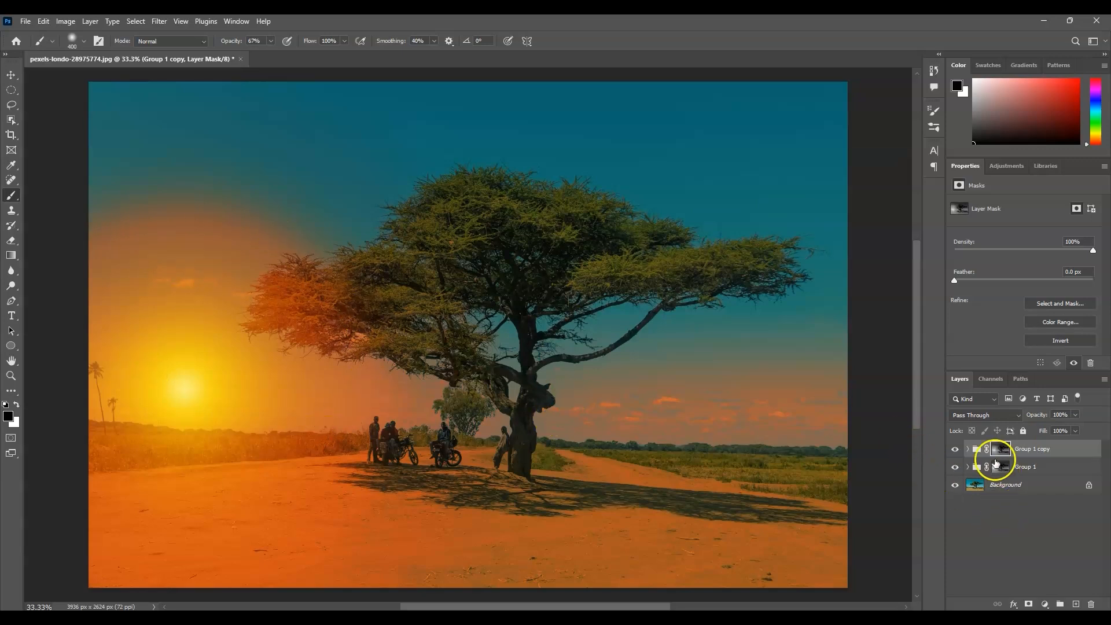
Reduce the opacity of the gradient fill layer inside the duplicated group to 60%.
{"action": "left_click", "coordinate": [968, 450]}
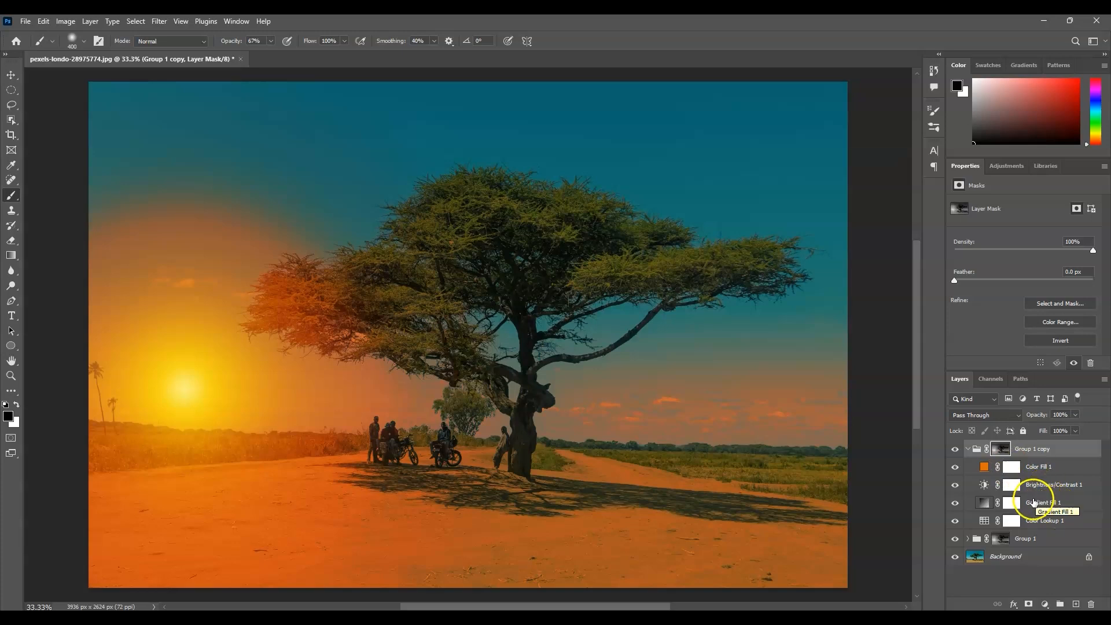
{"action": "left_click", "coordinate": [1036, 506]}
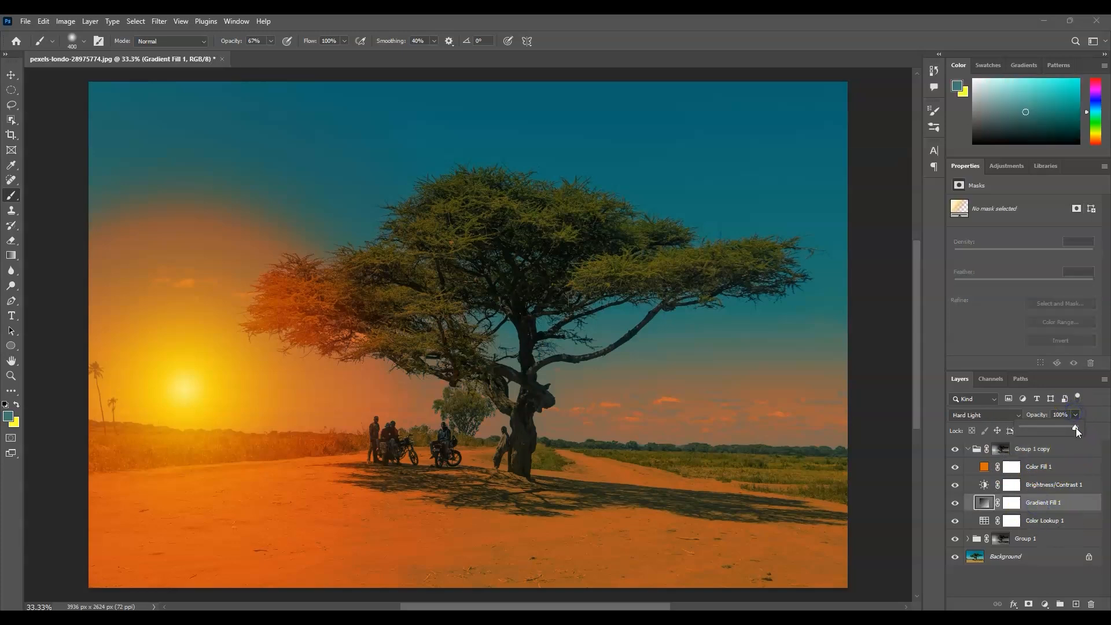
{"action": "mouse_move", "coordinate": [1058, 430]}
{"action": "left_mouse_down"}
{"action": "mouse_move", "coordinate": [1044, 430]}
{"action": "mouse_move", "coordinate": [1057, 429]}
{"action": "left_mouse_up"}
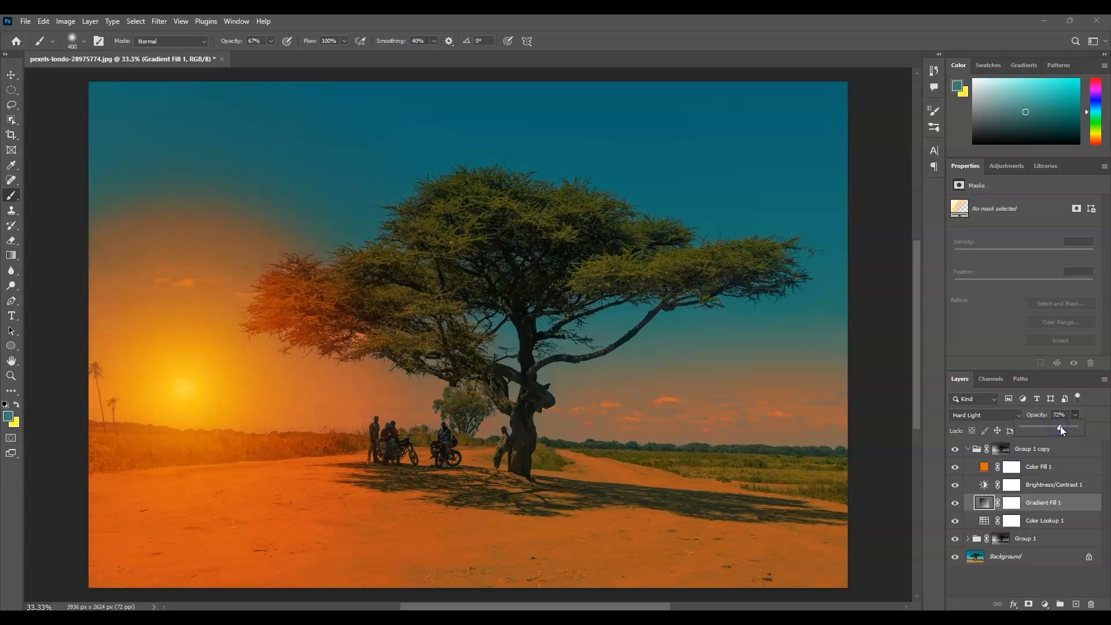
{"action": "left_click_drag", "start_coordinate": [1063, 418], "coordinate": [1039, 420]}
{"action": "type", "text": "60"}
{"action": "left_click", "coordinate": [1043, 576]}
Collapse the duplicated group and lower the whole group's opacity to about 63%.
{"action": "left_click", "coordinate": [972, 449]}
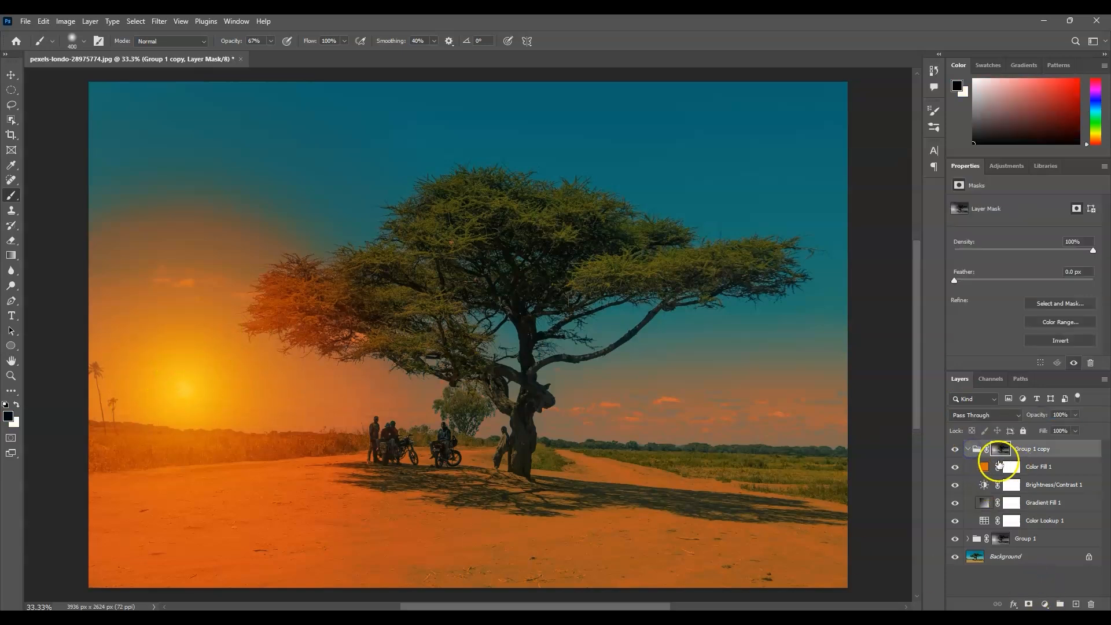
{"action": "left_click", "coordinate": [970, 449]}
{"action": "left_click", "coordinate": [1042, 452]}
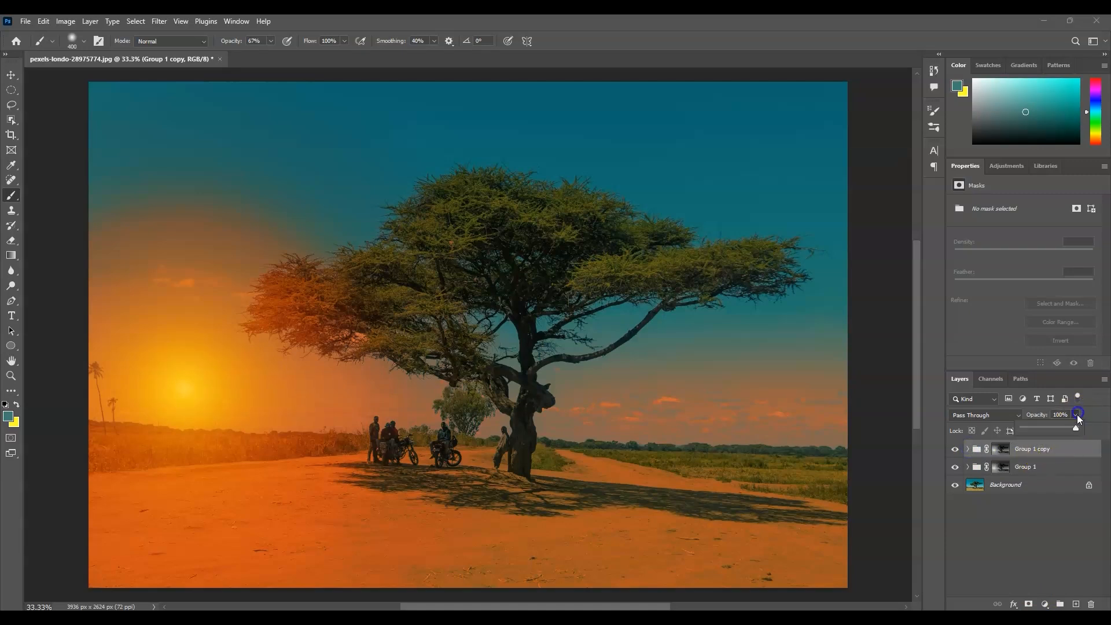
{"action": "left_click_drag", "start_coordinate": [1075, 426], "coordinate": [1047, 428]}
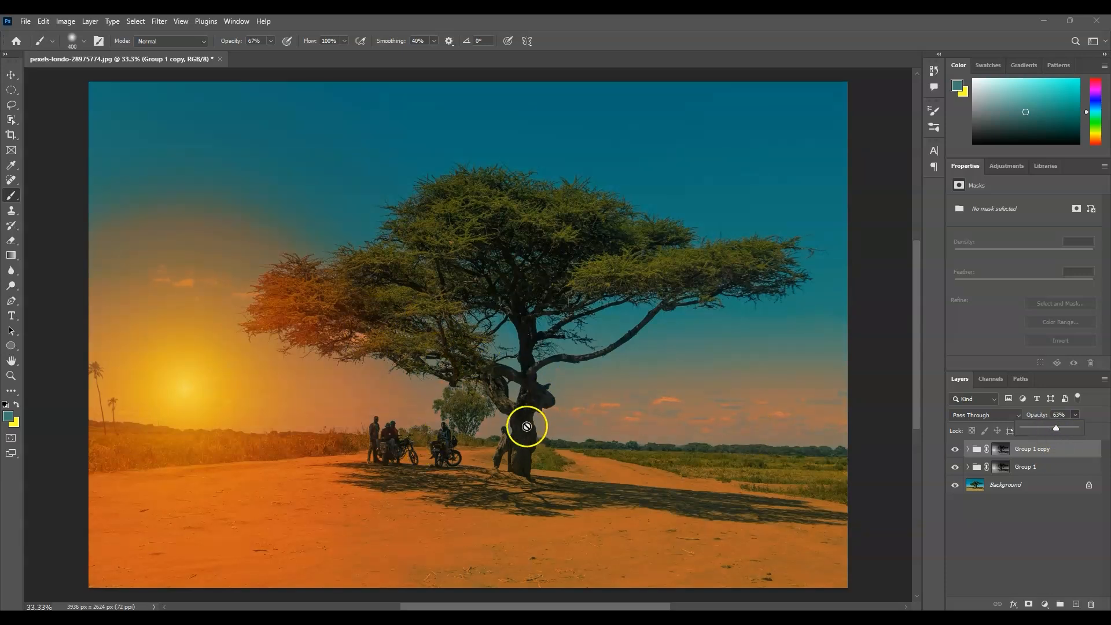
Duplicate the Background layer to the top of the layer stack and hide the copy to compare the original photo with the sunset.
{"action": "left_click", "coordinate": [1017, 485]}
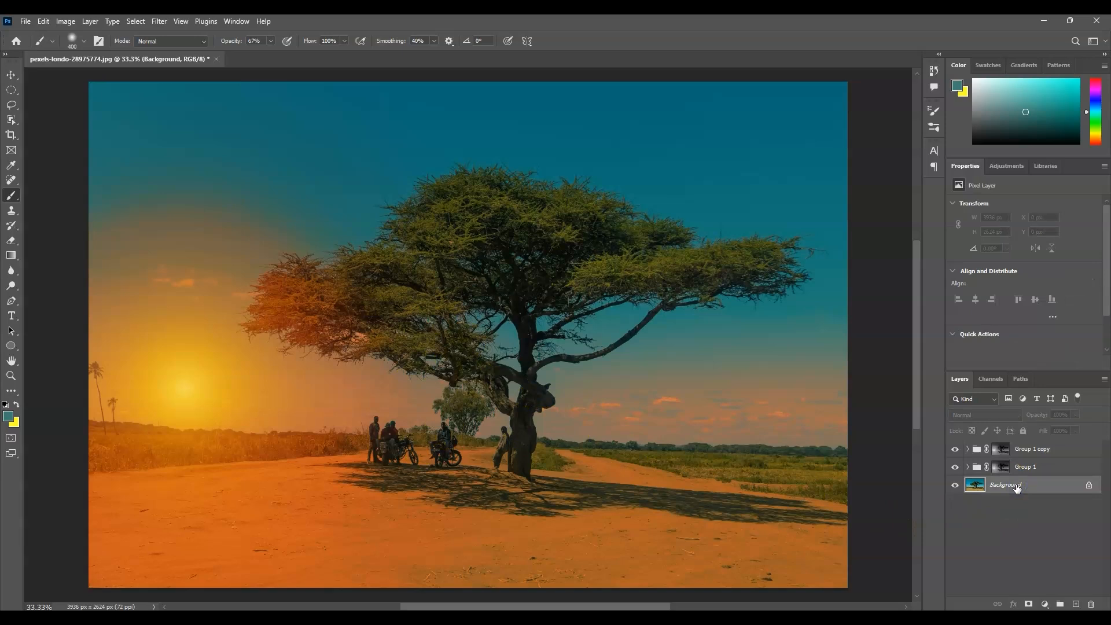
{"action": "key", "text": "ctrl+j"}
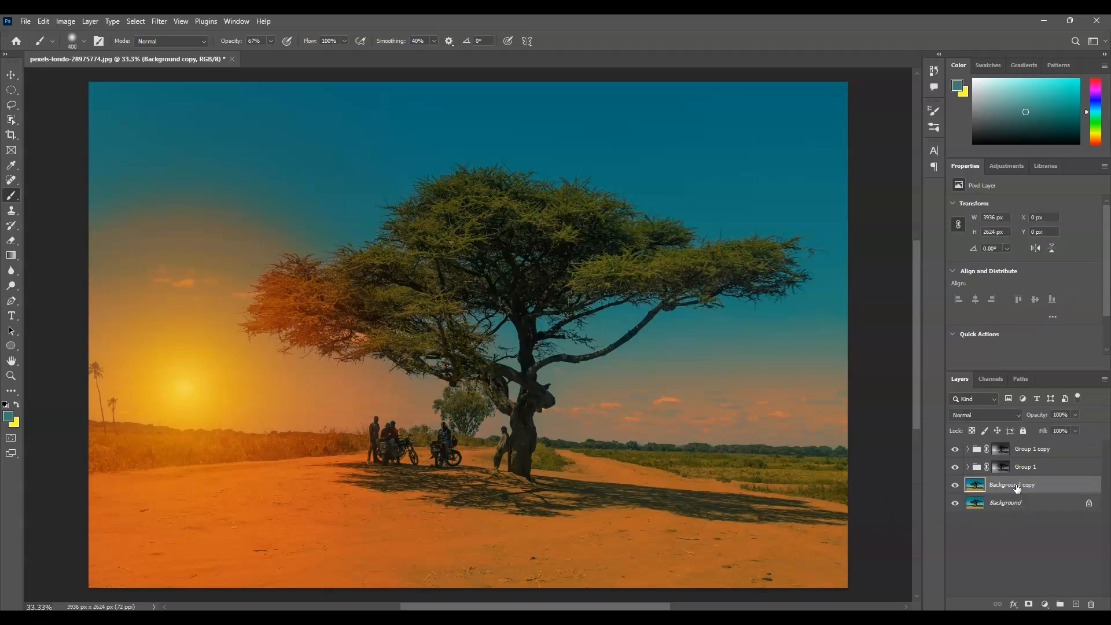
{"action": "left_click_drag", "start_coordinate": [1017, 488], "coordinate": [1030, 443]}
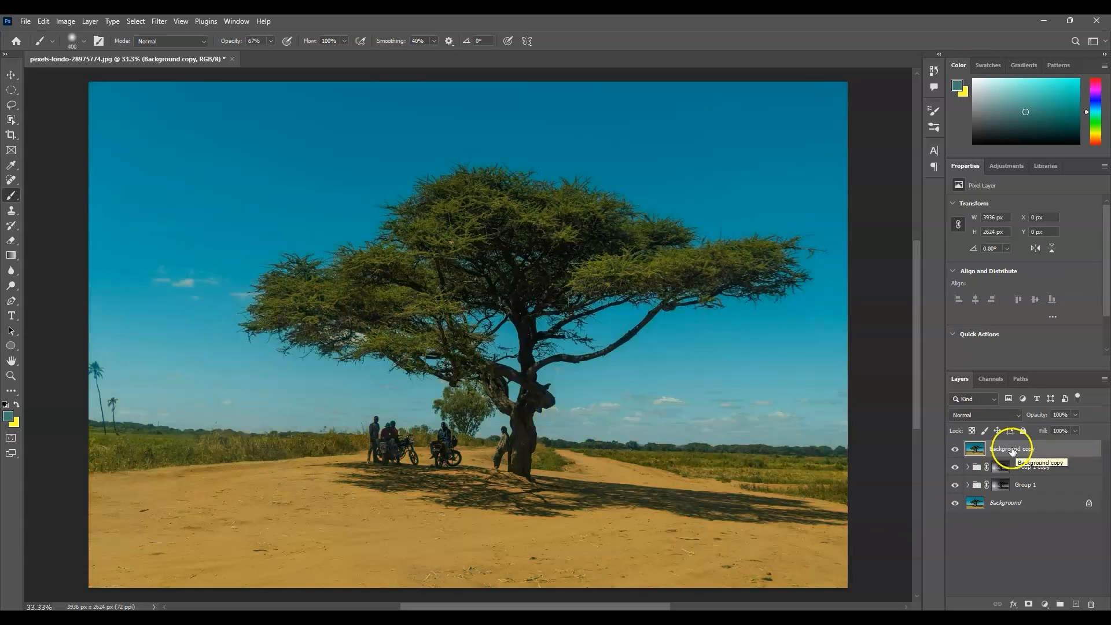
{"action": "left_click", "coordinate": [955, 449]}
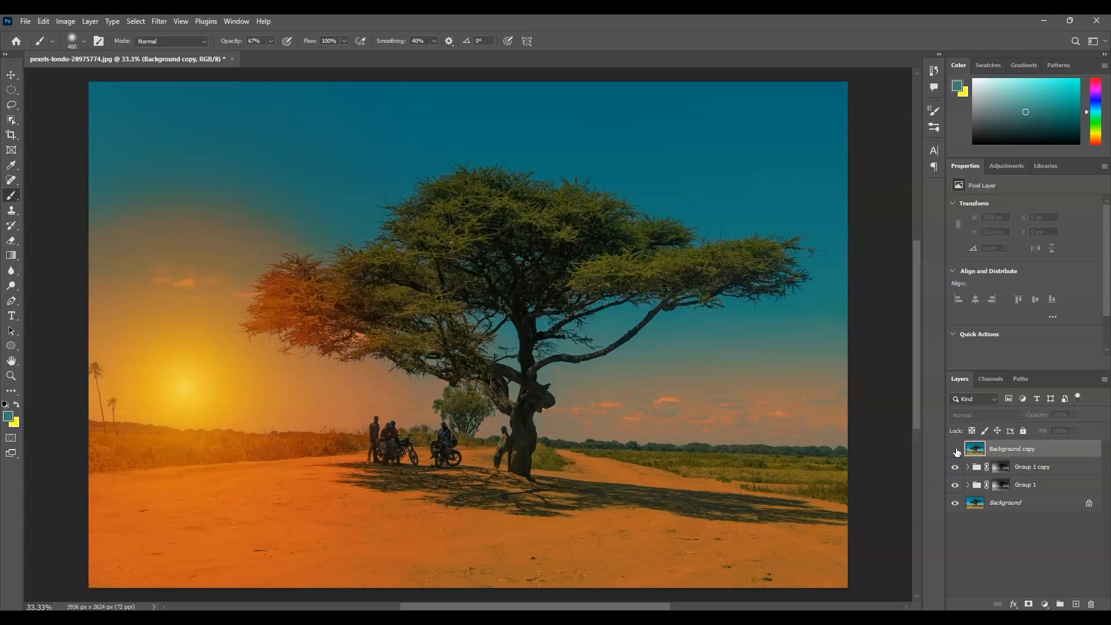